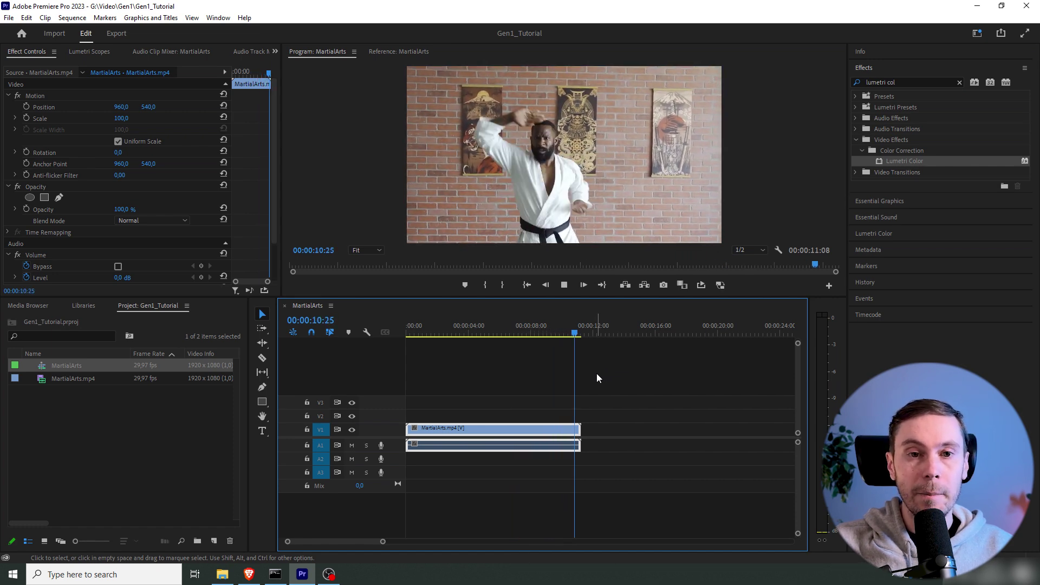
Show the timecode as frames, mark Out at frame 95 and split the clip there
left_click(409, 331)
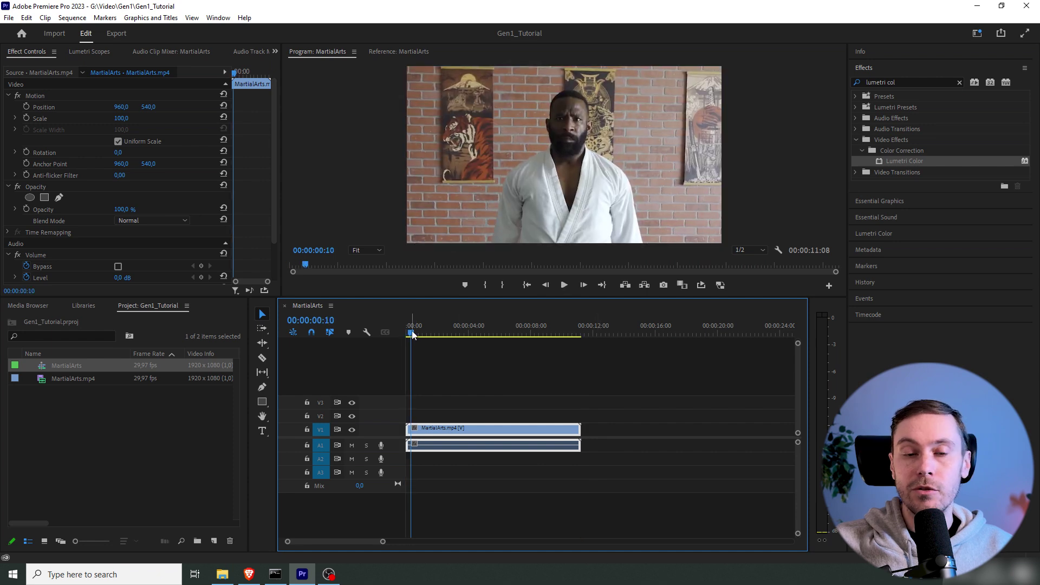
right_click(322, 319)
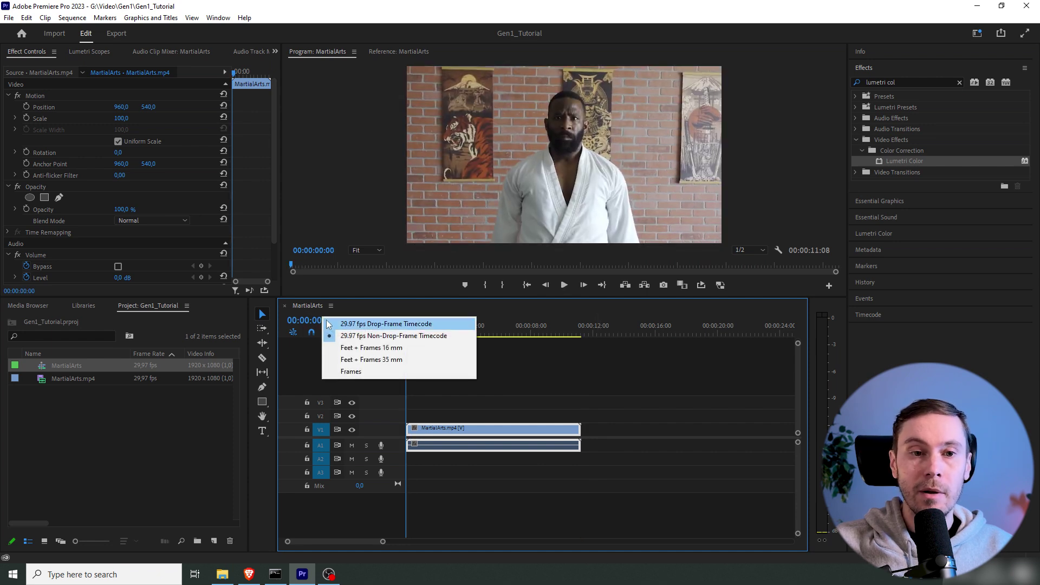
left_click(358, 372)
left_click_drag(409, 336, 458, 336)
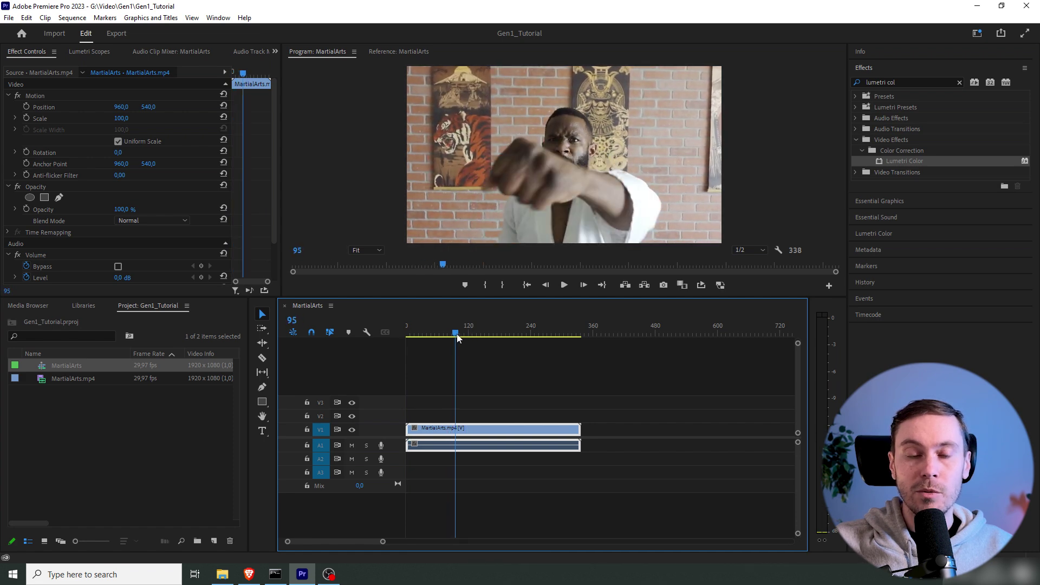
key("o")
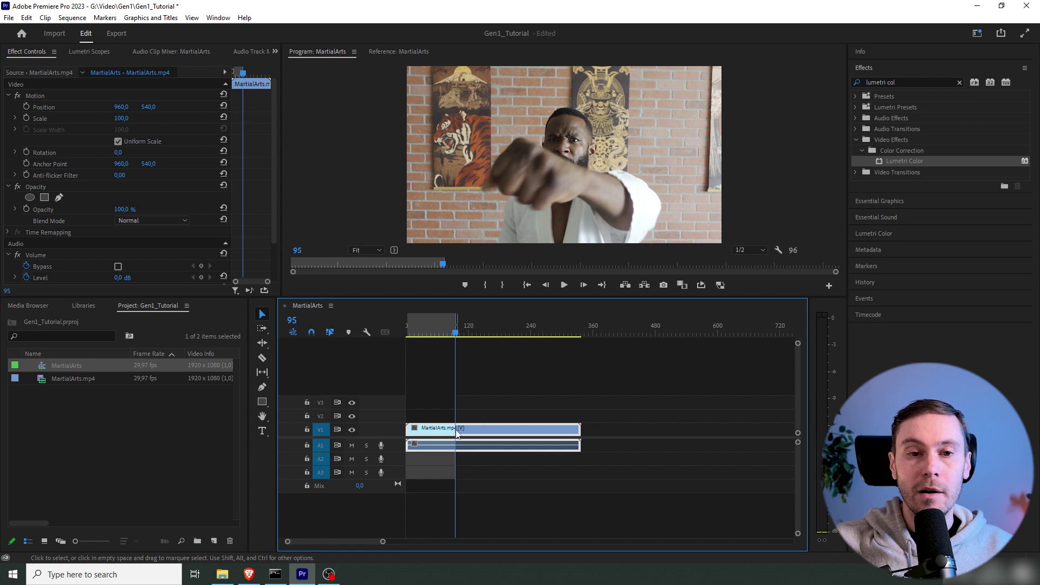
key("ctrl+k")
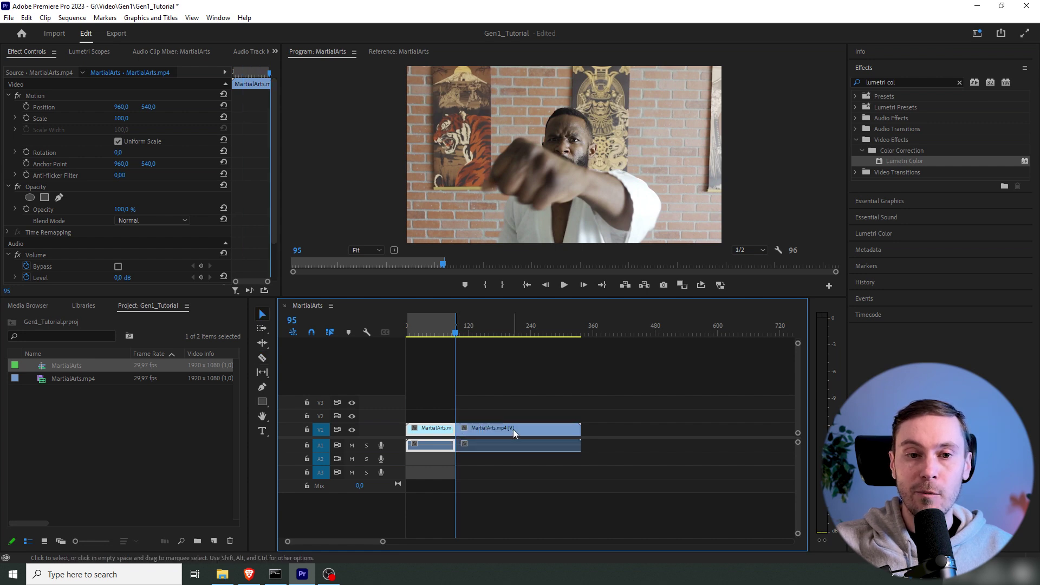
Move the remaining piece onto V2 at the start and delete the A1 audio
left_click_drag(513, 429, 464, 416)
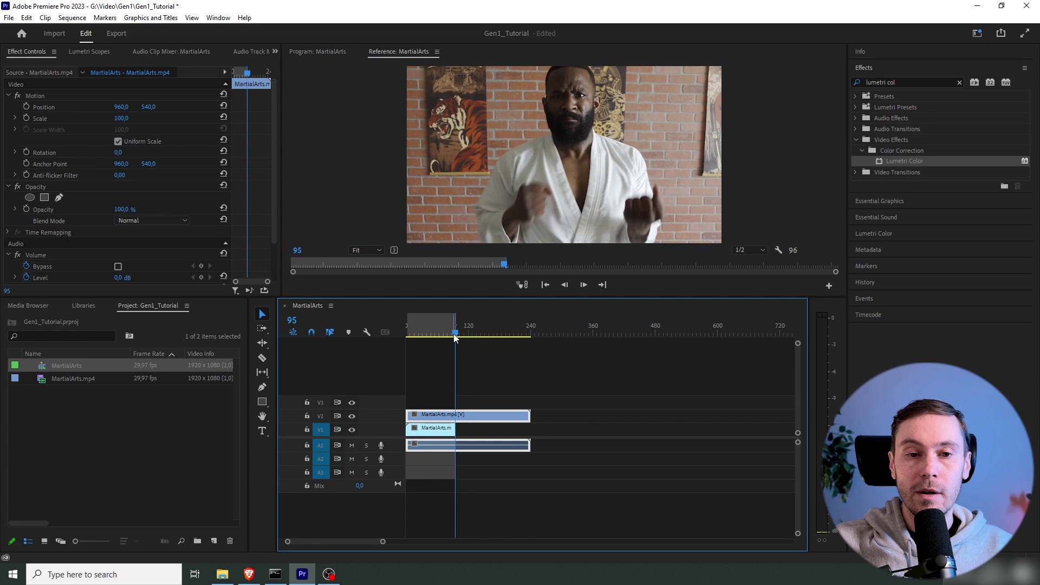
left_click(539, 448)
left_click(475, 451)
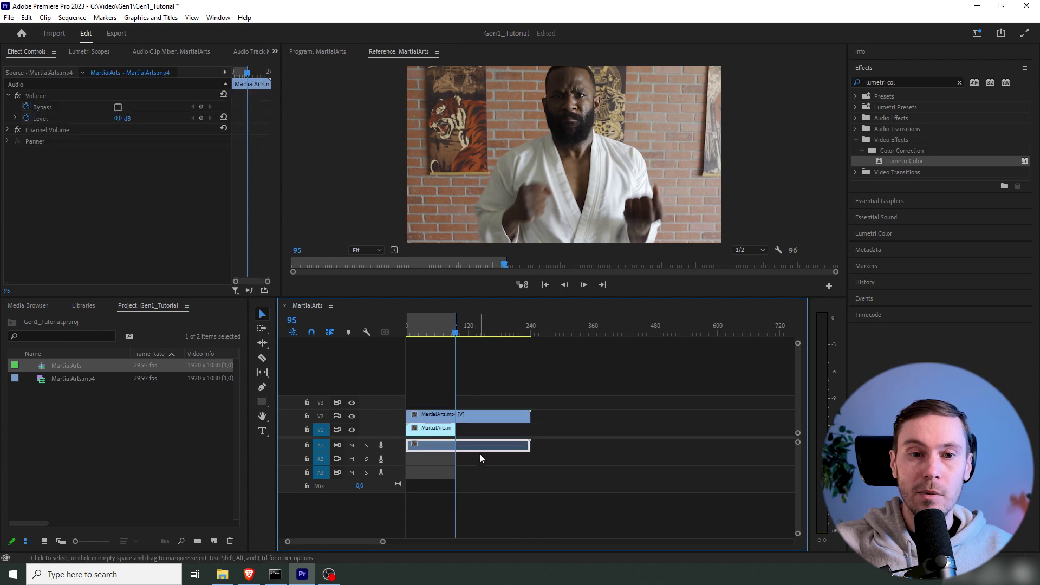
key("Delete")
Trim the V2 clip's start, cut it at frame 95, and stack the rest on V3
left_click_drag(455, 336, 424, 337)
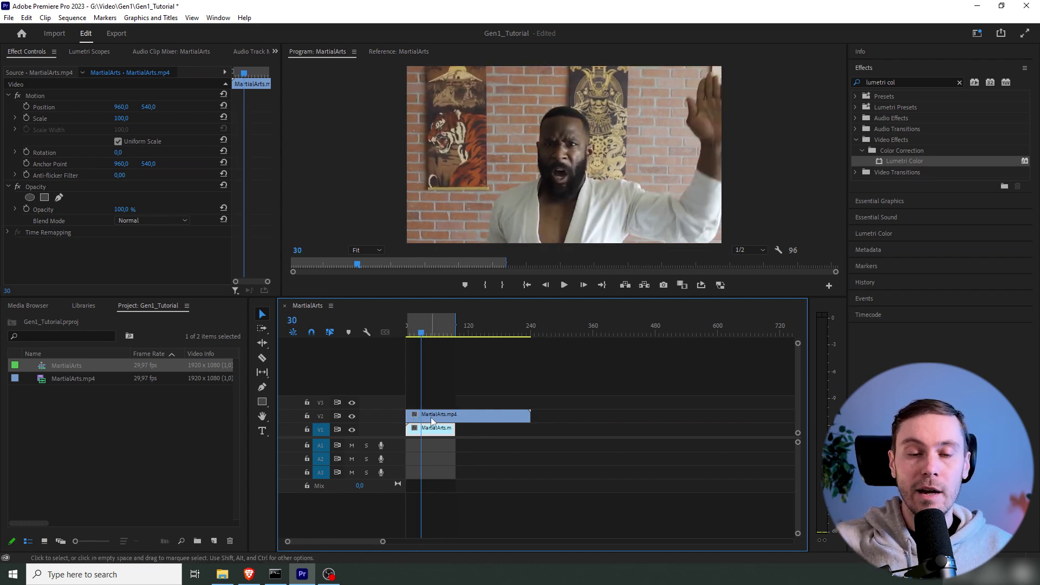
left_click_drag(432, 421, 407, 415)
key("c")
left_click(456, 416)
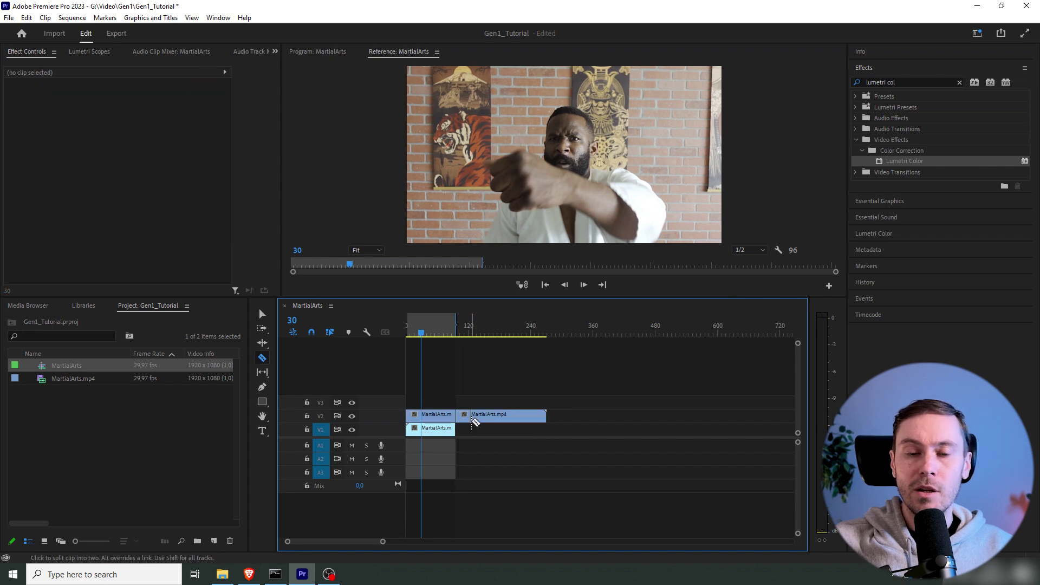
key("v")
left_click_drag(474, 421, 407, 401)
Cut V3 at frame 95, stack the leftover on V4, and cut V4 at 95
key("c")
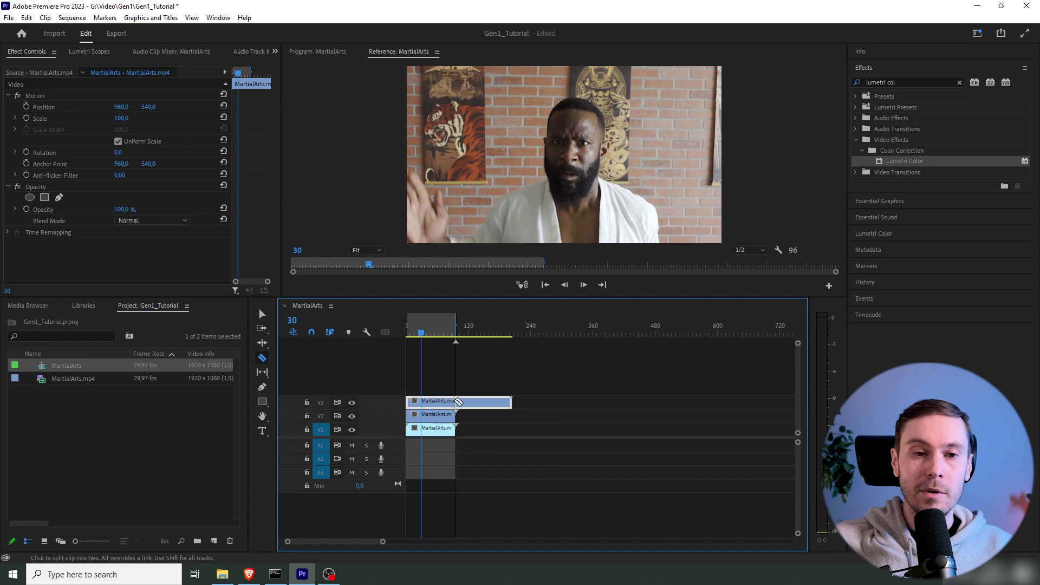
left_click(456, 402)
key("v")
left_click_drag(493, 402, 389, 375)
key("c")
left_click(456, 388)
key("v")
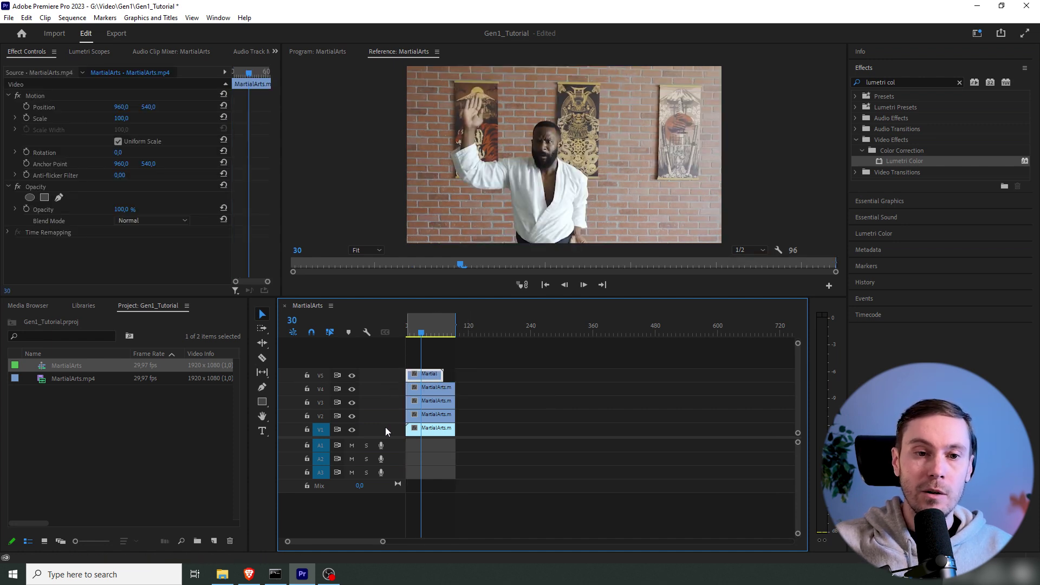
Hide tracks V5, V4, V3 and V2 from the output
left_click(352, 375)
left_click(352, 388)
left_click(352, 402)
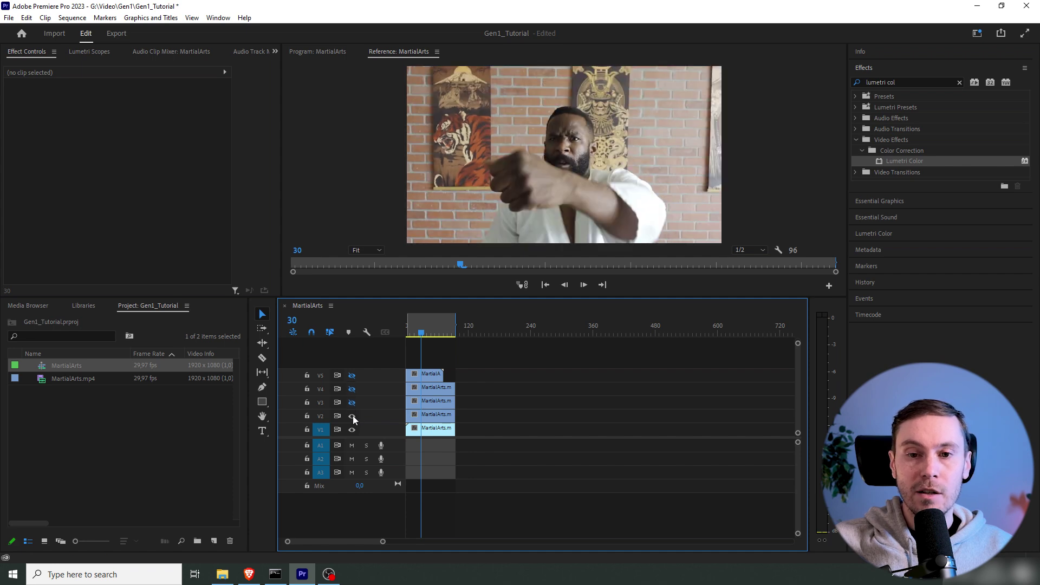
left_click(352, 416)
Export the visible piece as 1.mp4
key("ctrl+m")
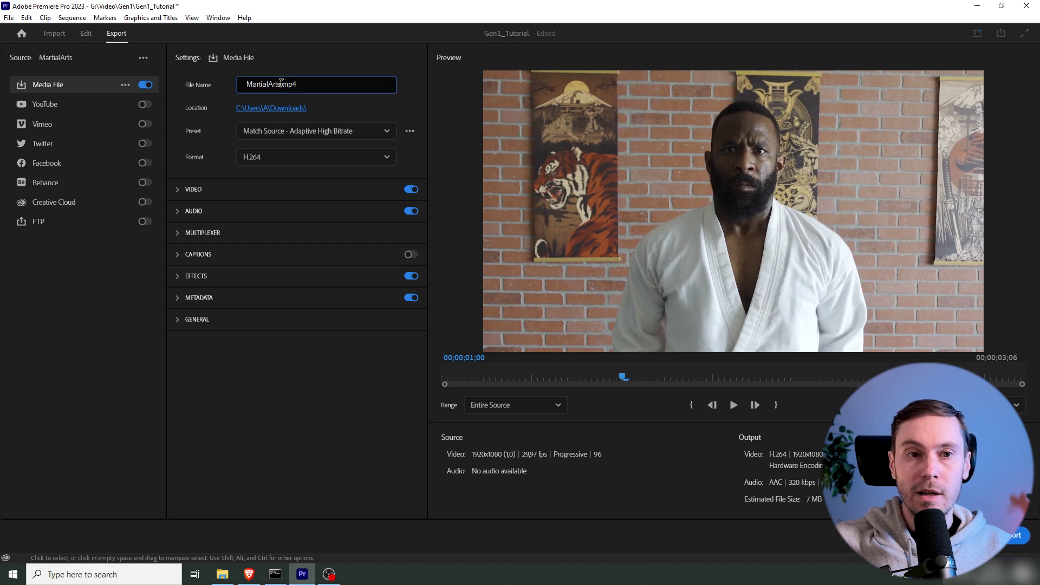
type("1")
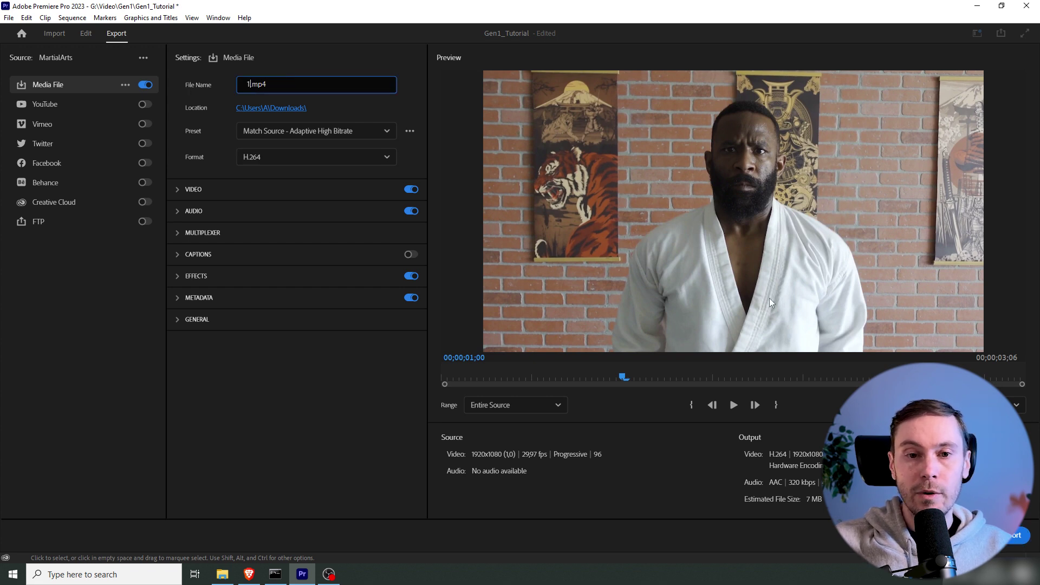
left_click(660, 325)
left_click(1021, 535)
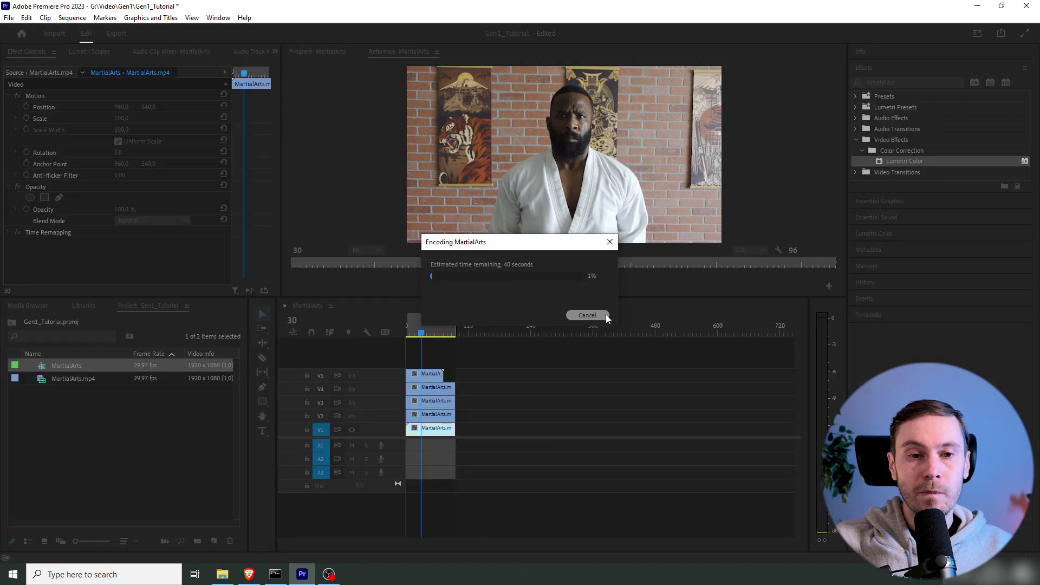
Toggle V1's visibility and export the next piece
left_click(352, 429)
key("ctrl+m")
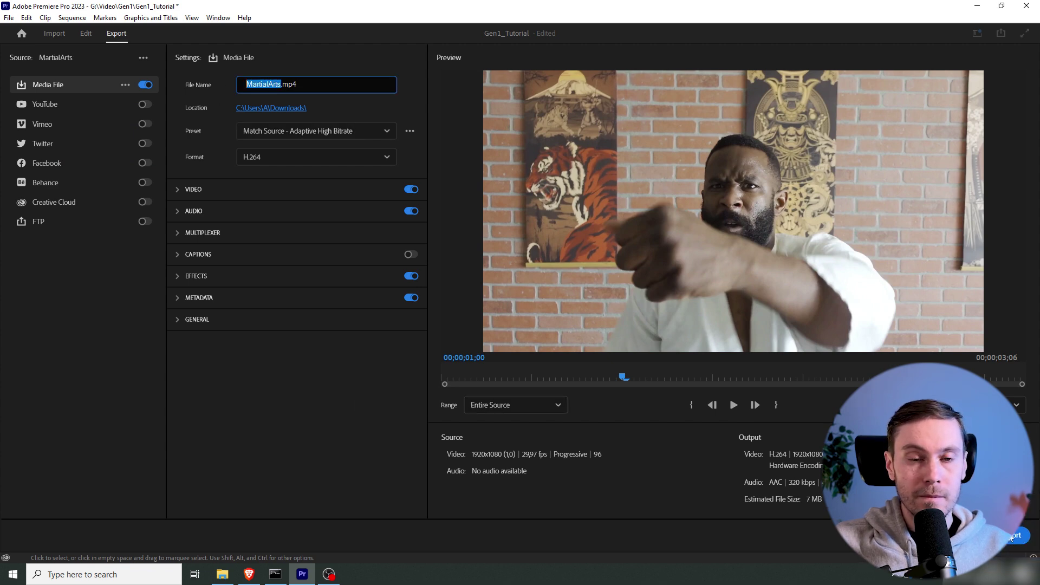
key("Return")
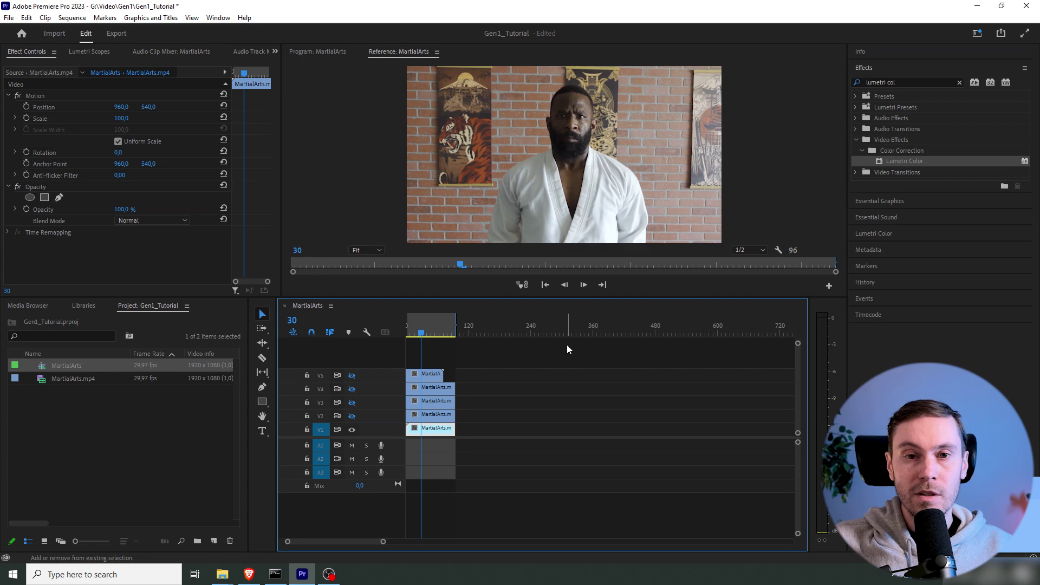
Snip a still image of the Program monitor frame
key("super+shift+s")
mouse_move(406, 65)
left_mouse_down()
mouse_move(750, 237)
mouse_move(721, 245)
left_mouse_up()
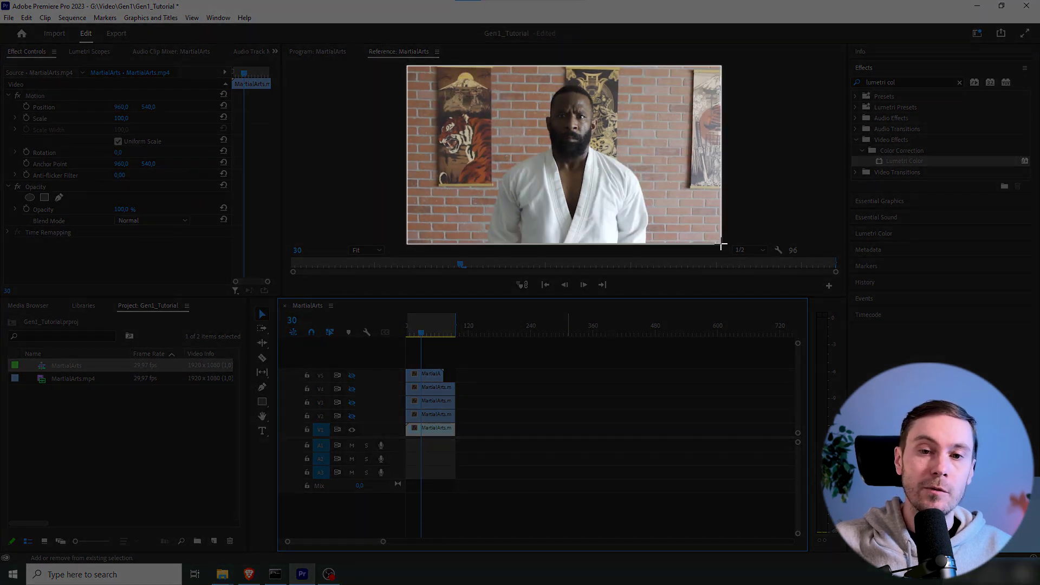
left_click_drag(722, 245, 723, 246)
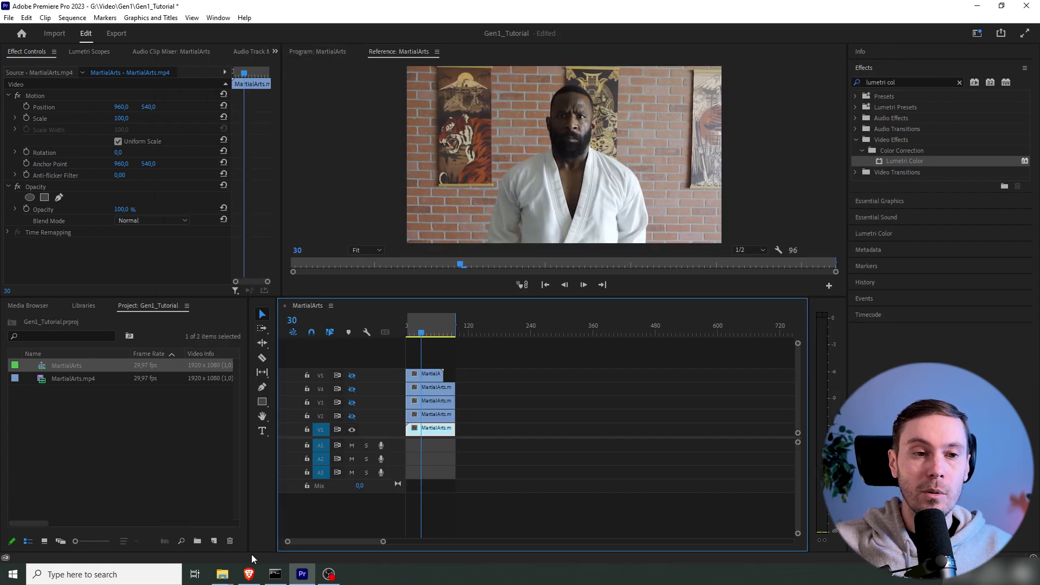
Set ControlNet to the depth preprocessor with the control_sd15_depth model
left_click(249, 574)
scroll(106, 396, "down", 1)
left_click(140, 408)
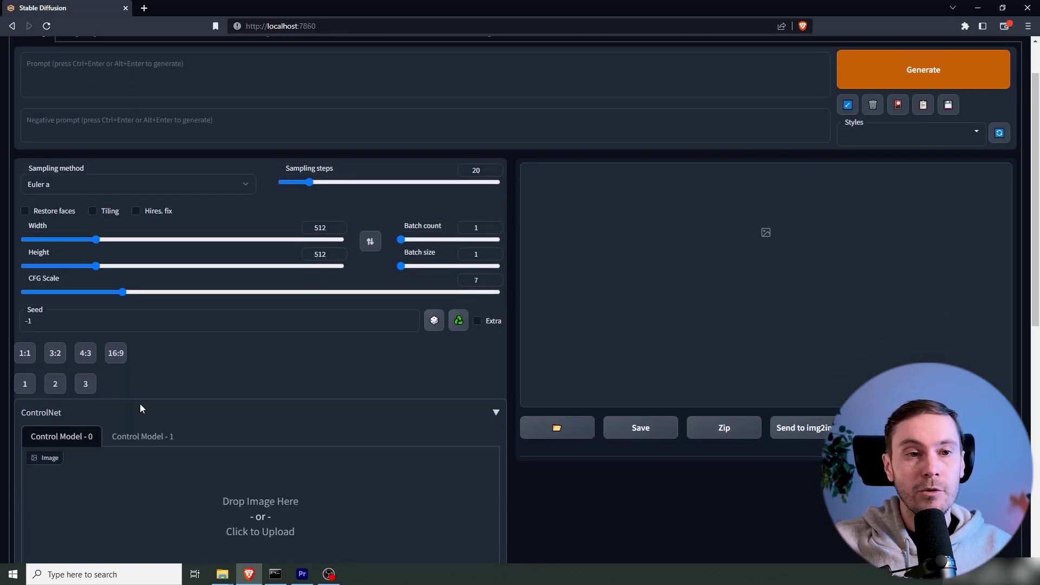
scroll(104, 301, "down", 4)
left_click_drag(261, 303, 260, 303)
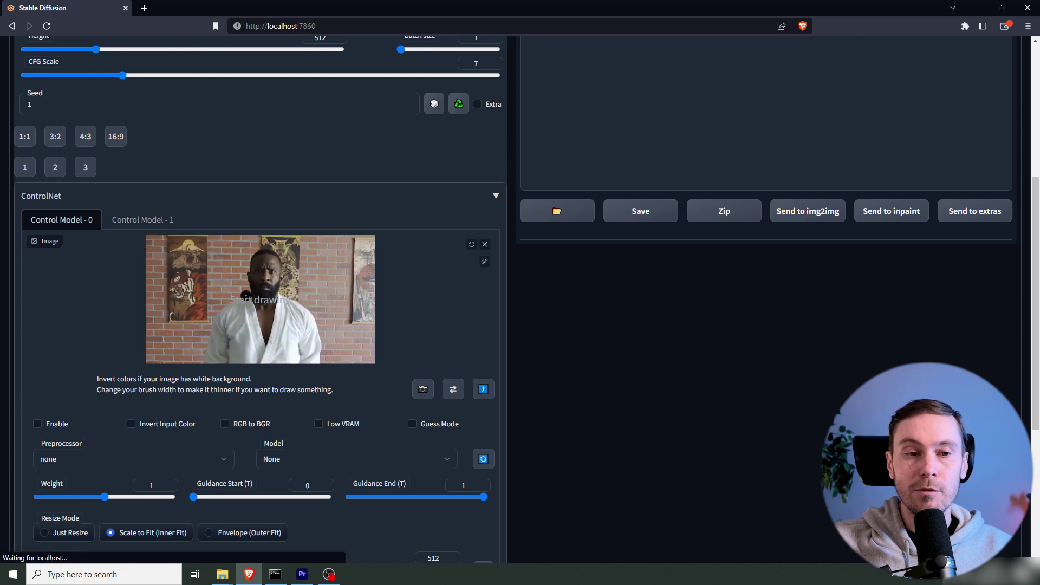
scroll(65, 358, "down", 2)
left_click(79, 353)
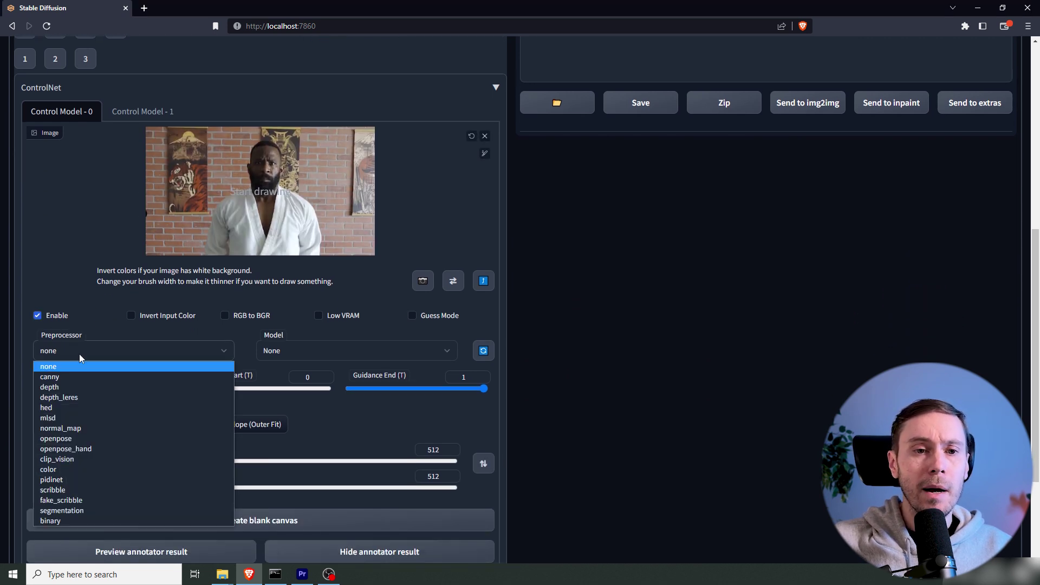
left_click(127, 384)
left_click(307, 350)
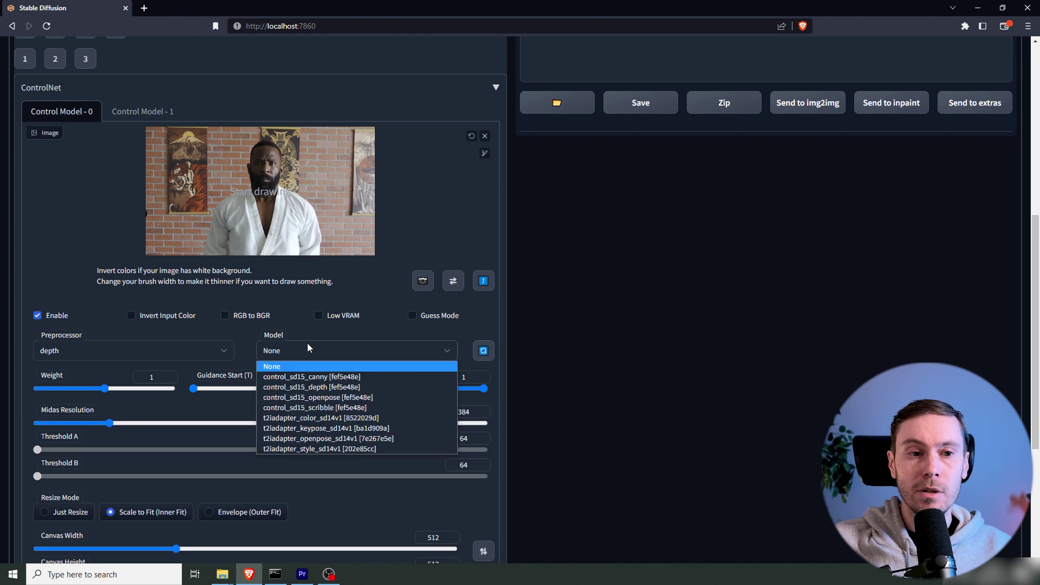
left_click(301, 388)
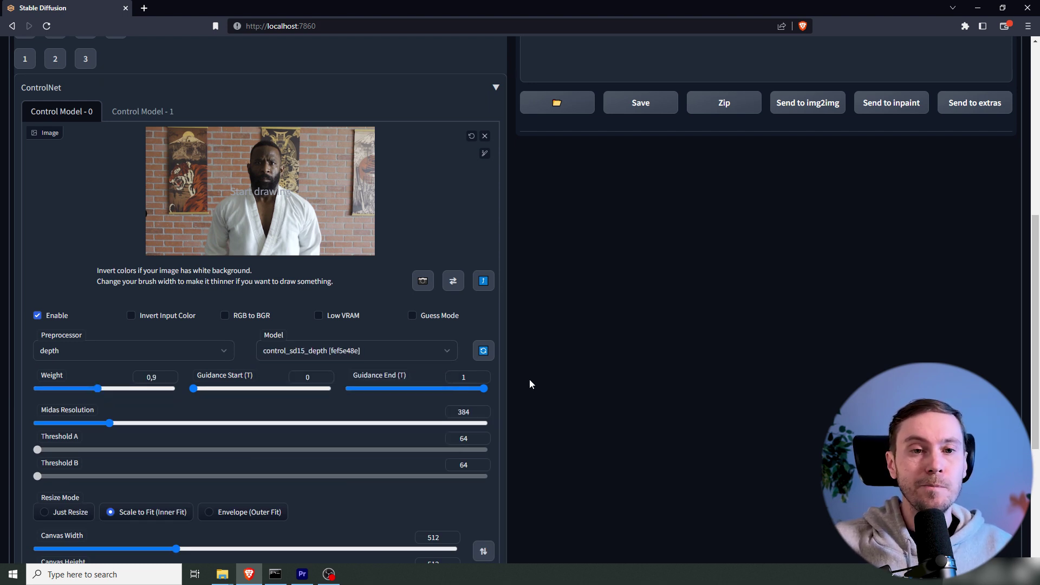
Apply the Ghibli style, set batch count 9 and choose the DDIM sampler
scroll(532, 382, "up", 6)
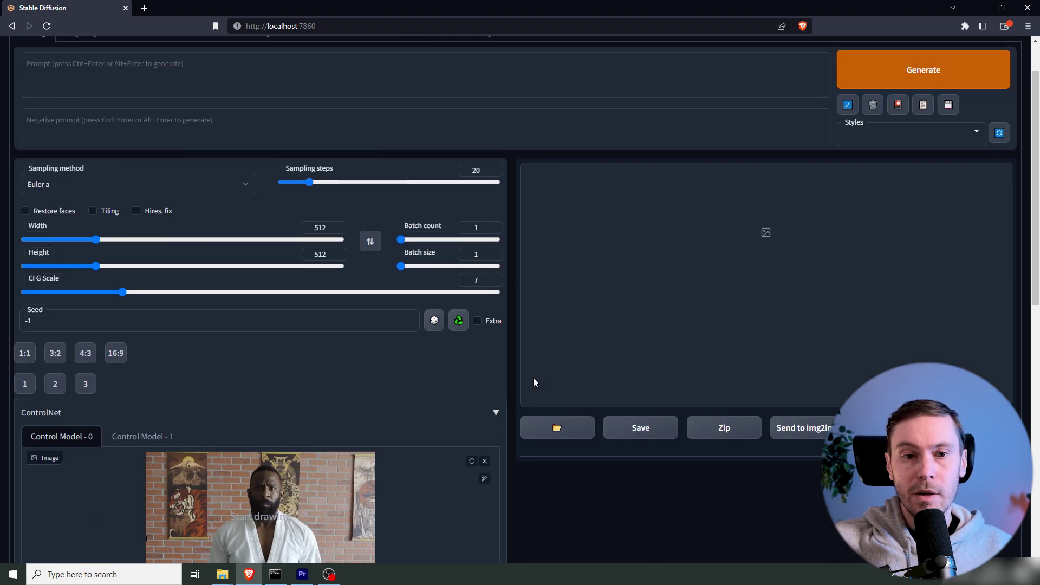
scroll(535, 377, "up", 1)
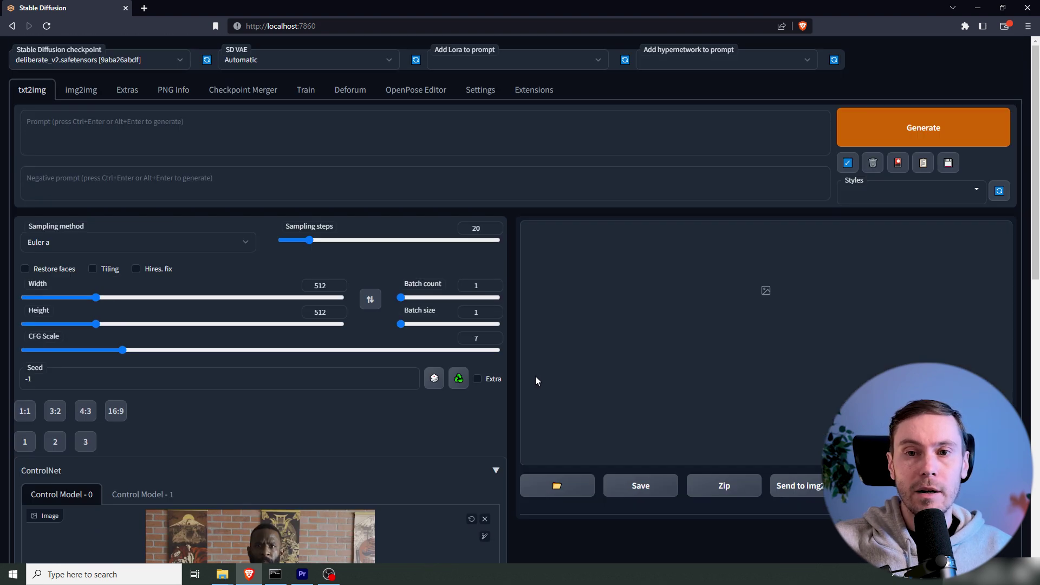
left_click(977, 191)
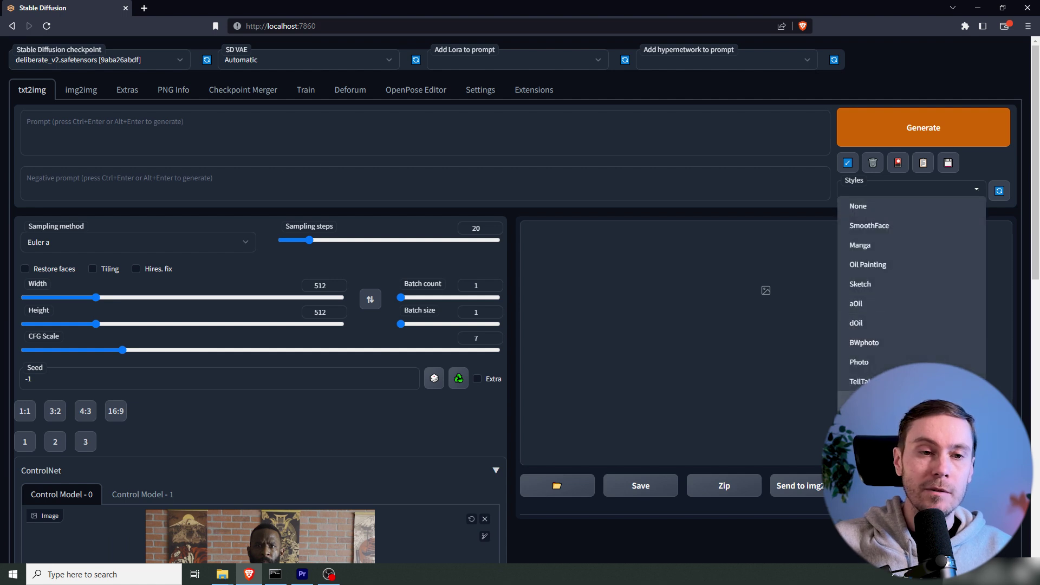
left_click(921, 287)
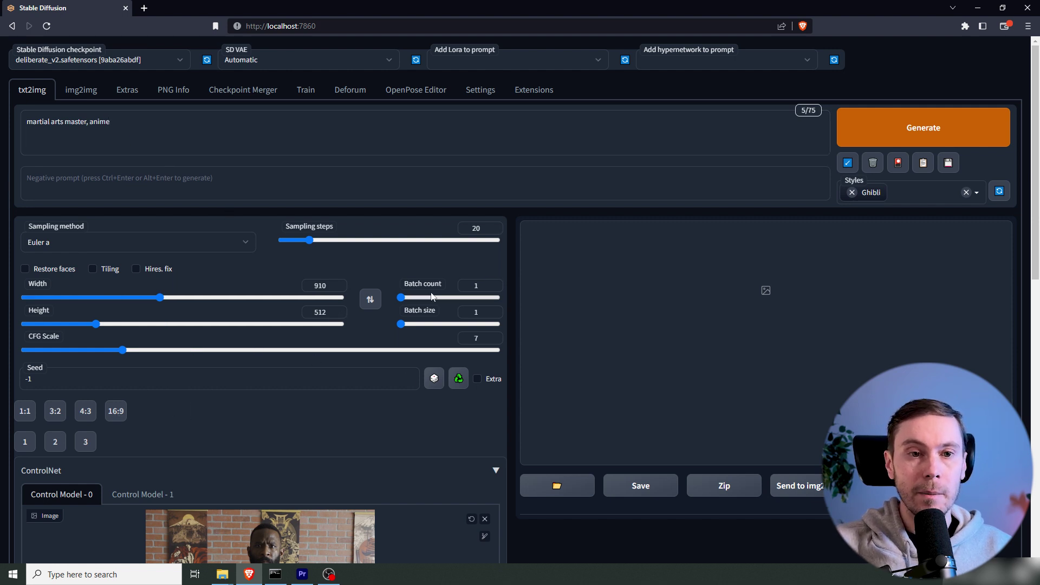
left_click_drag(411, 302, 408, 299)
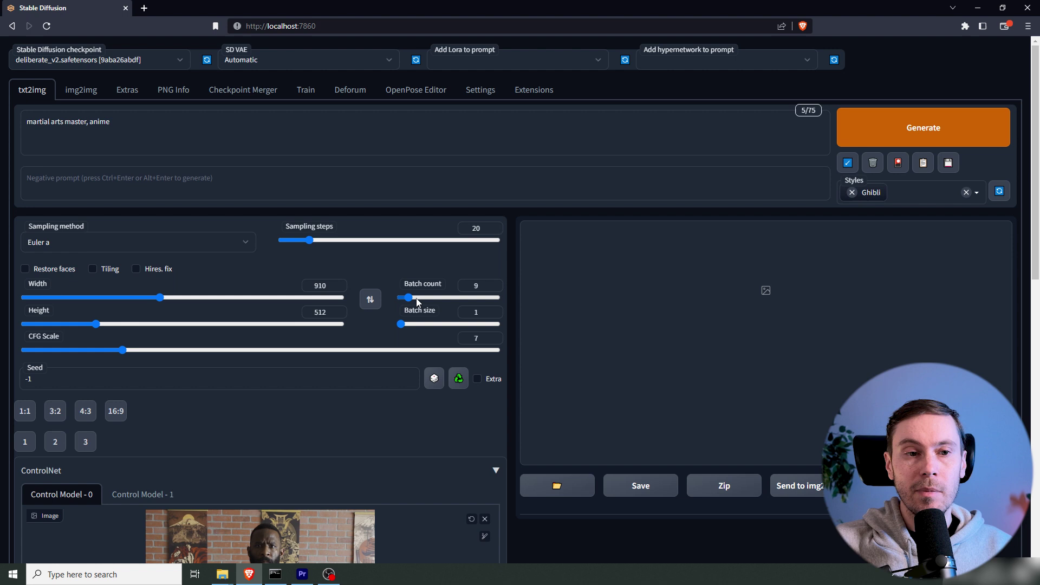
left_click(185, 243)
left_click(99, 437)
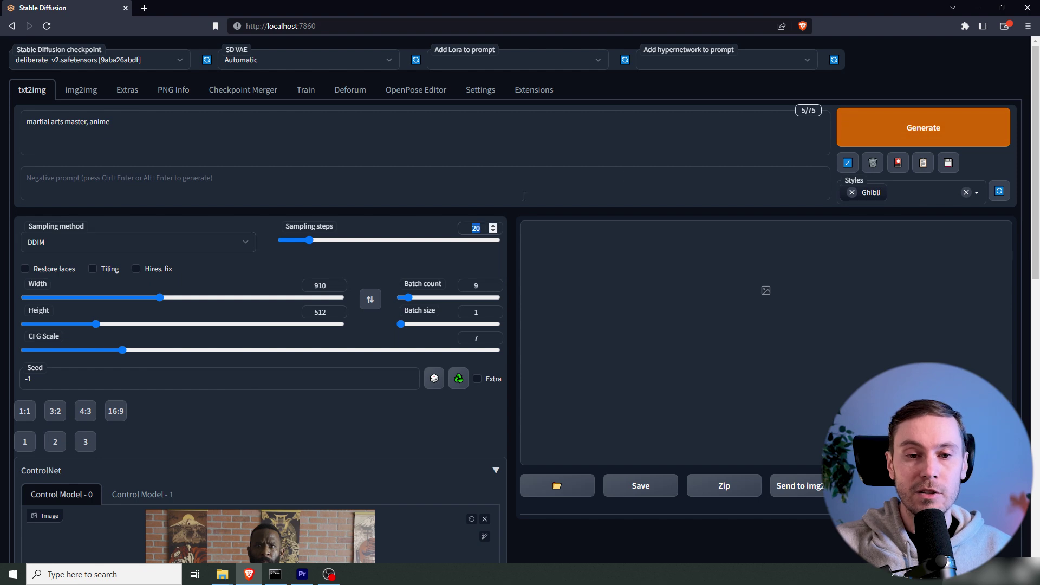
Set sampling steps to 25, generate the nine images, and preview the grid full screen
type("25")
key("ctrl+Return")
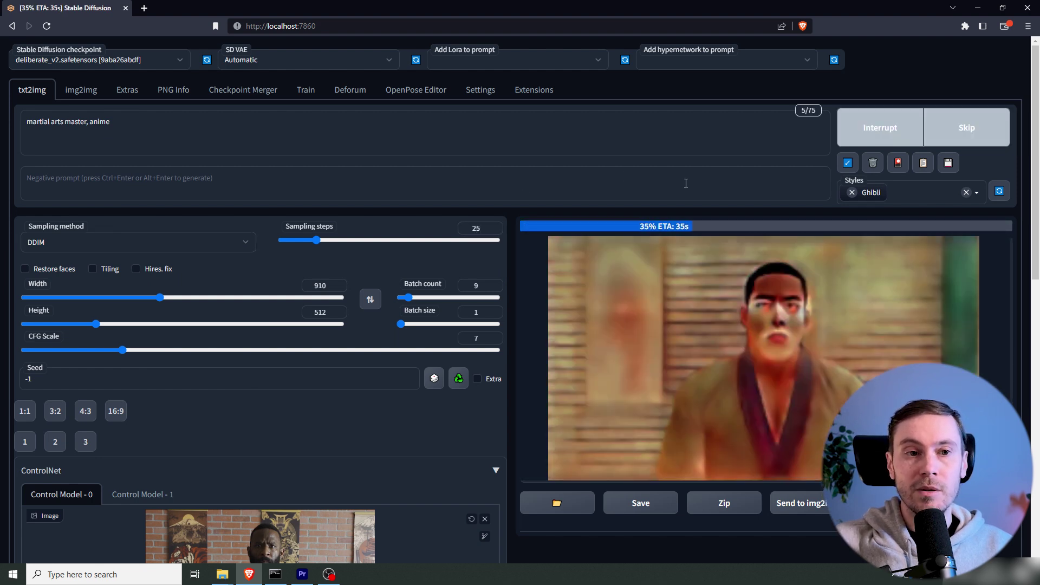
left_click(882, 301)
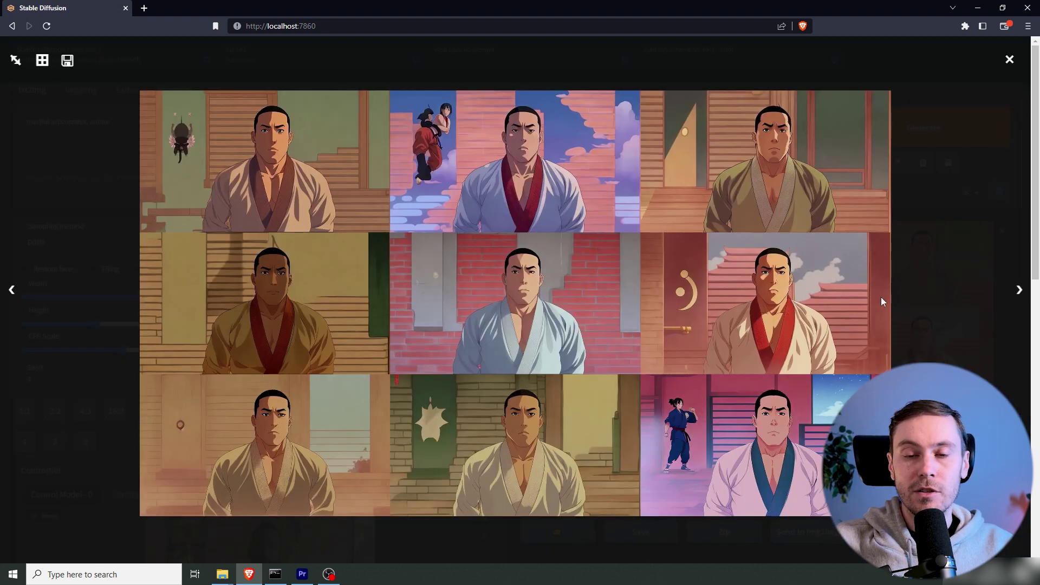
left_click(962, 297)
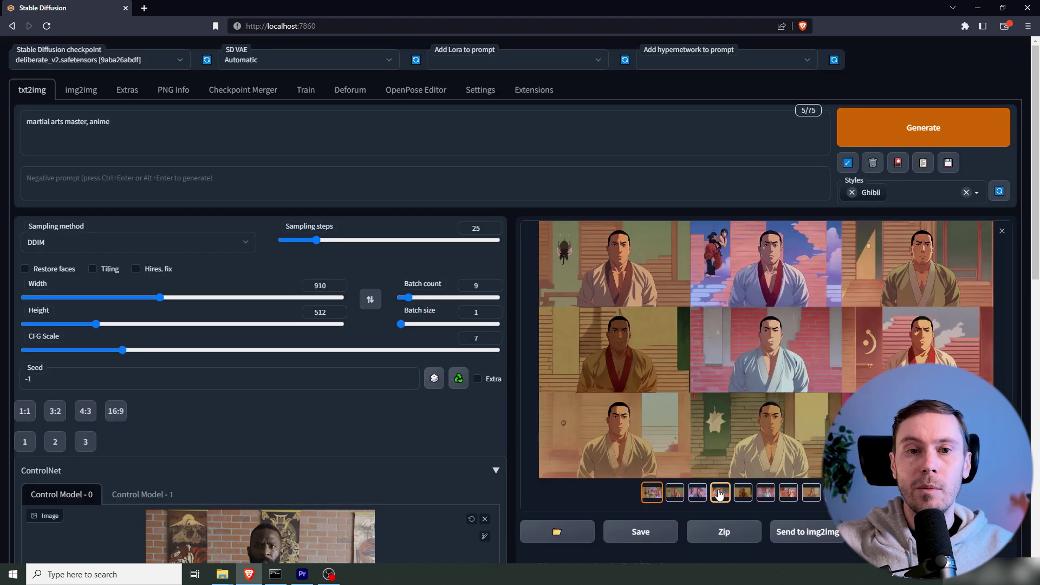
Save the pink brick wall image into the MartialArts folder as StyleInput
left_click(748, 493)
left_click(764, 494)
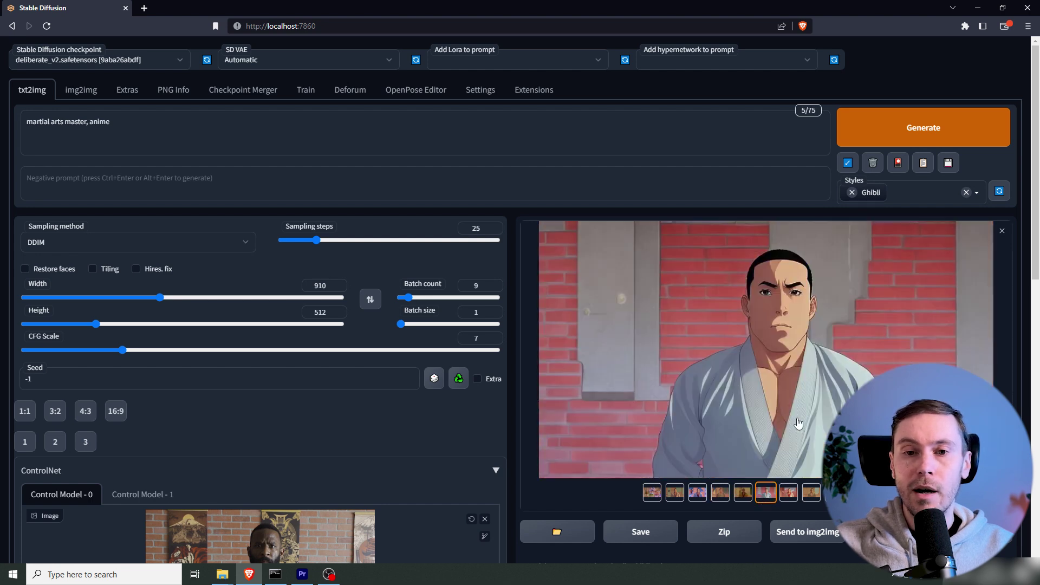
left_click_drag(798, 338, 336, 304)
left_click(222, 574)
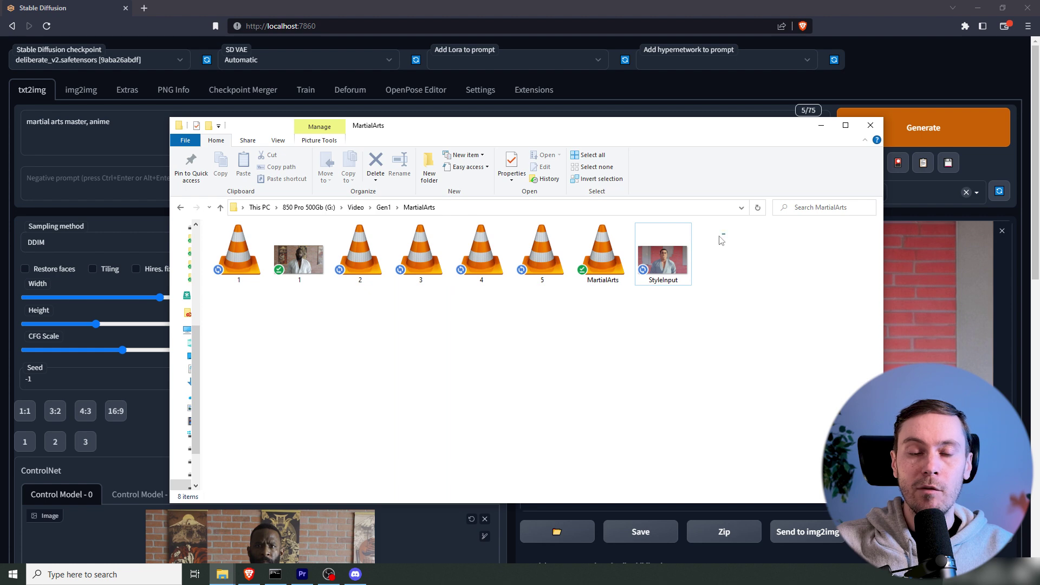
left_click_drag(728, 134, 542, 139)
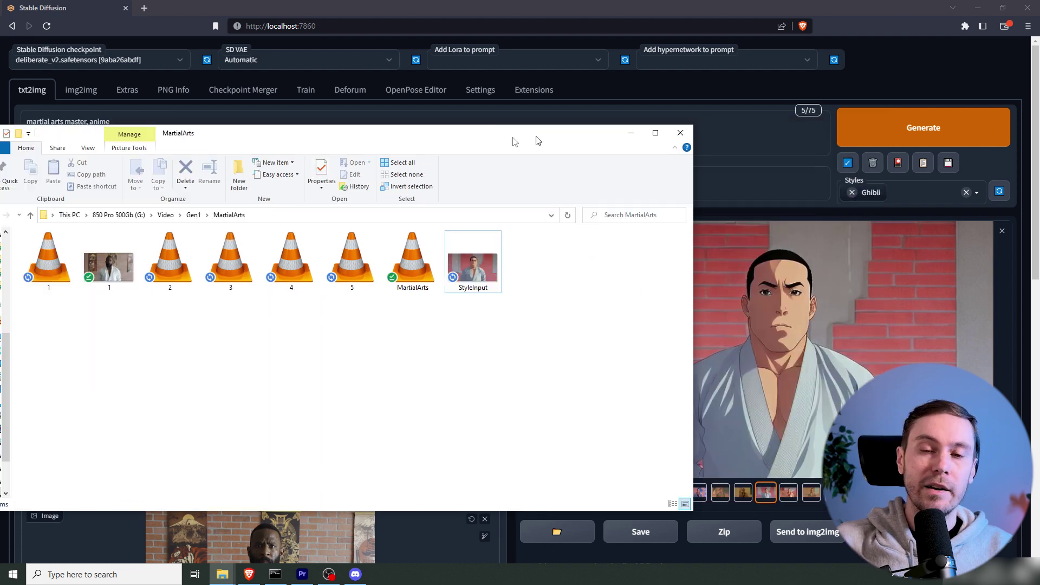
left_click(542, 139)
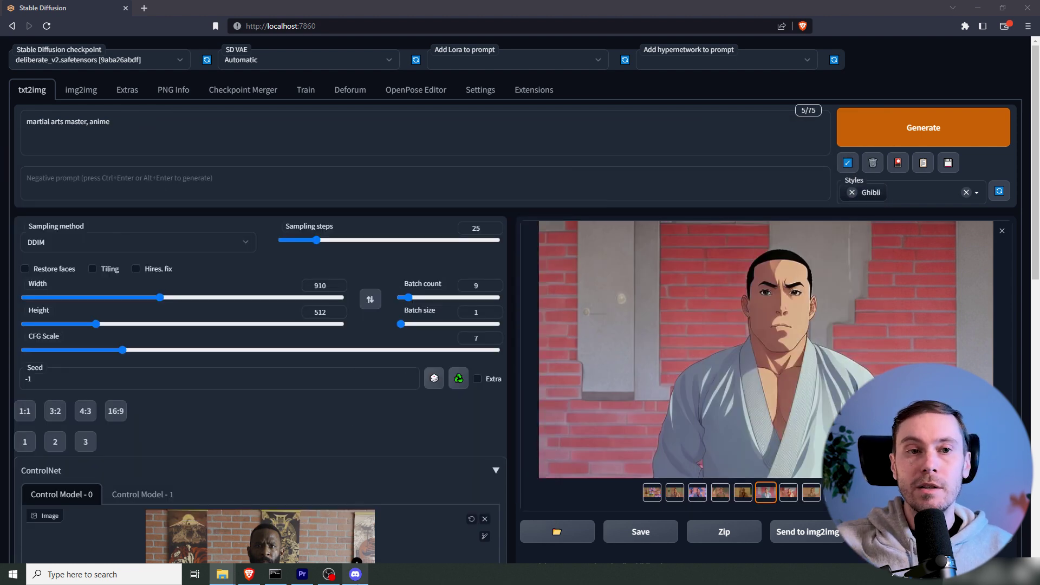
left_click(355, 574)
left_click(416, 504)
type("@Gen-1")
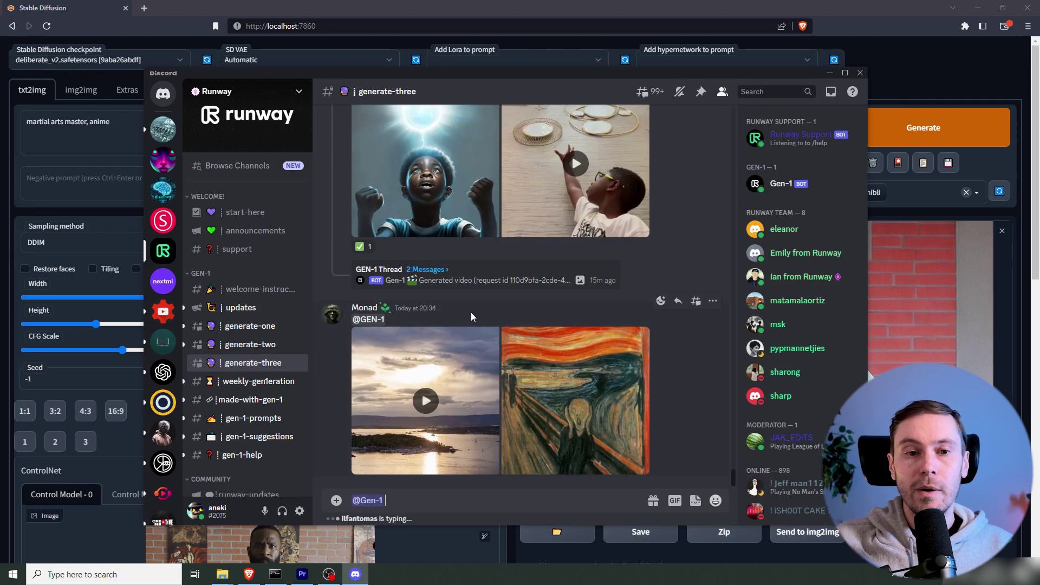
key("alt+Tab")
left_click_drag(244, 215, 553, 313)
key("alt+Tab")
left_click_drag(667, 214, 443, 498)
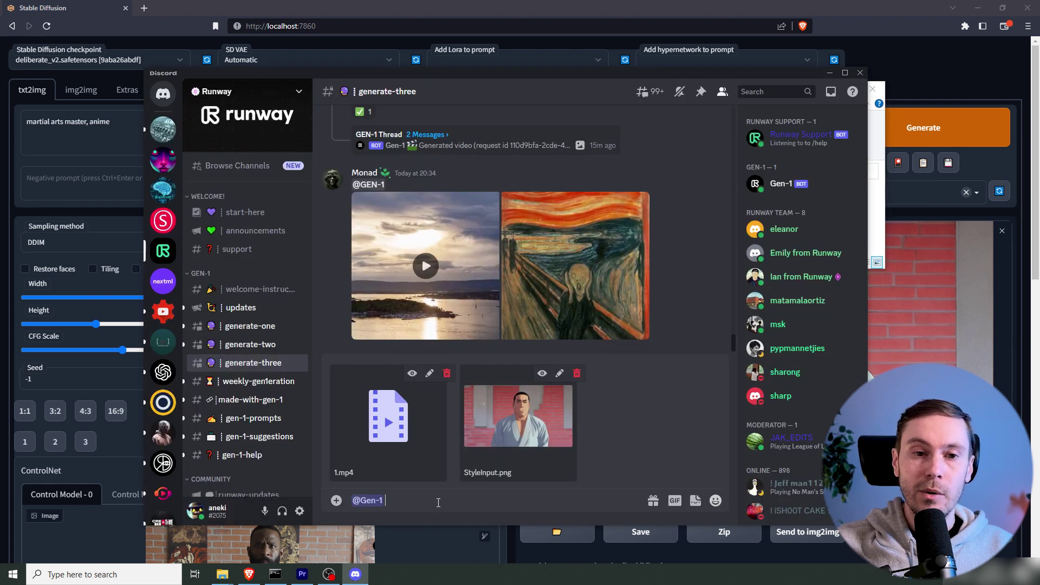
key("Return")
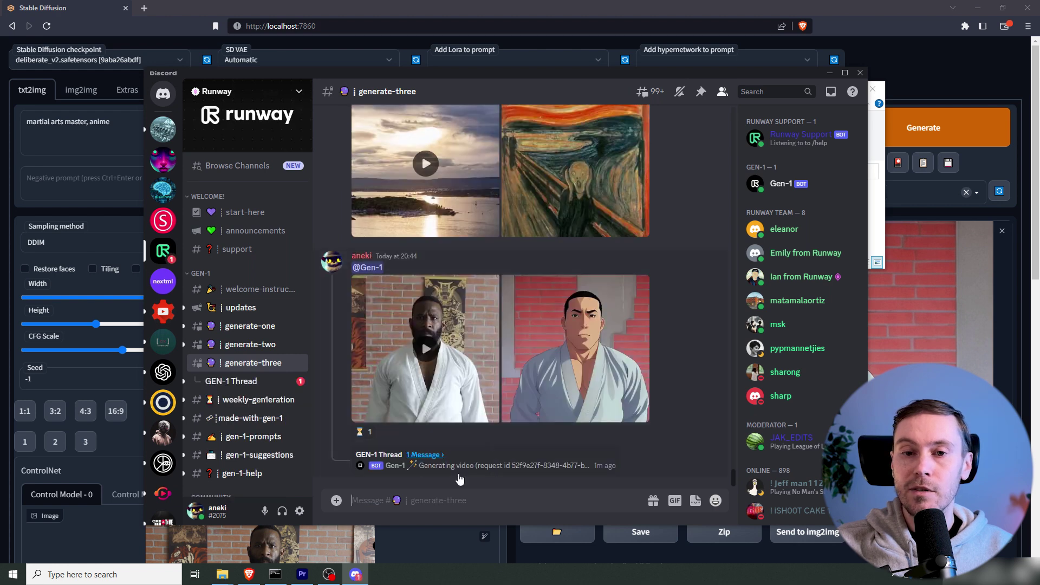
Open the GEN-1 Thread and review the bot's generation parameters
left_click(425, 456)
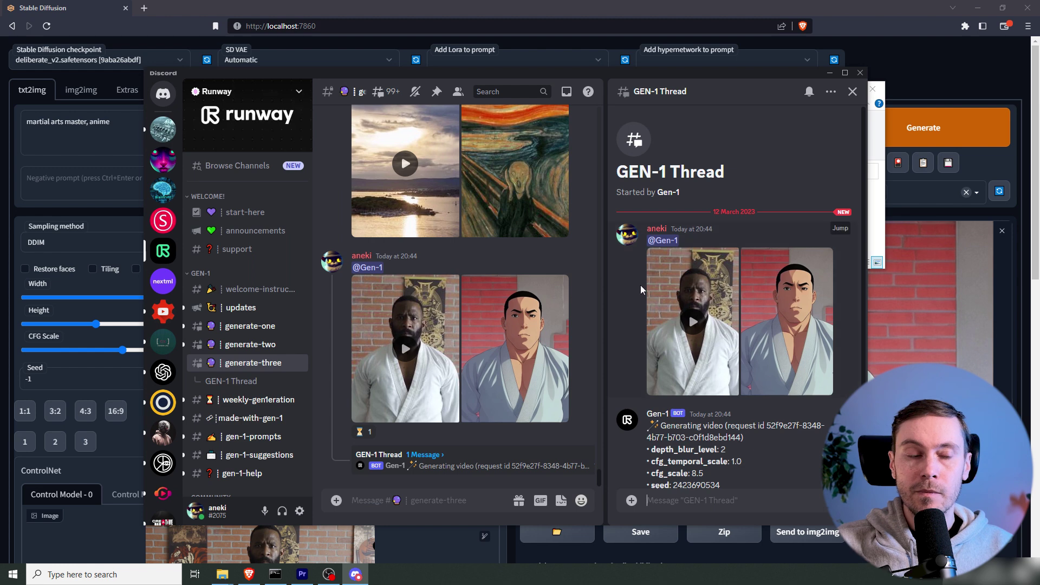
scroll(800, 387, "down", 3)
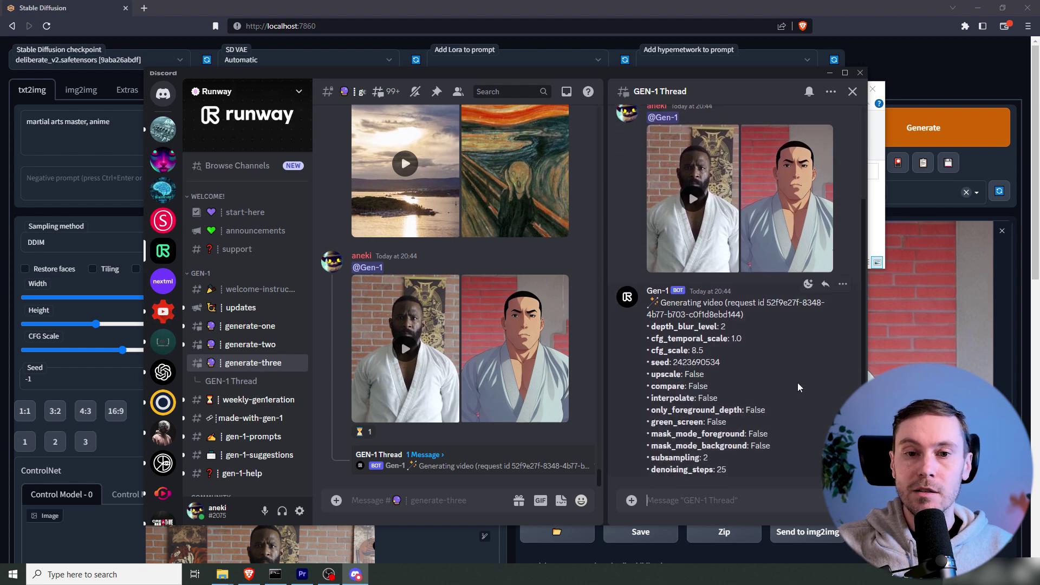
left_click_drag(651, 326, 774, 470)
left_click(711, 489)
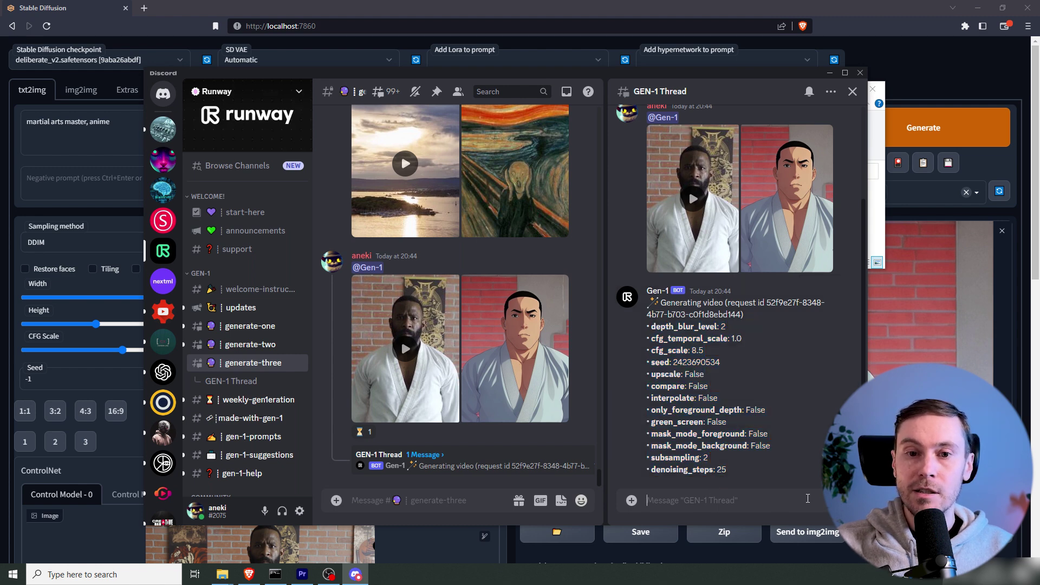
type("@gen")
key("Tab")
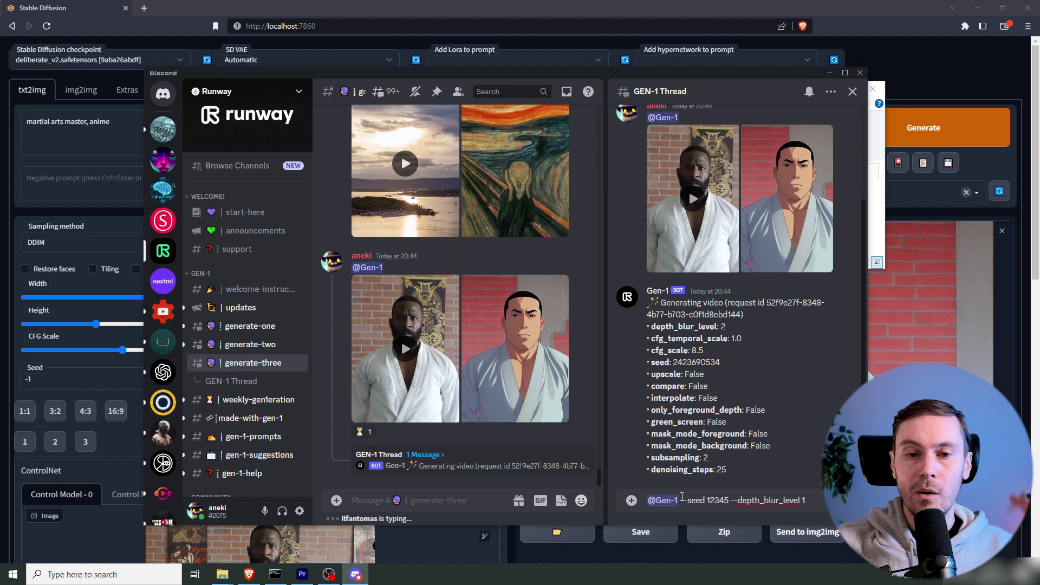
key("shift+End")
key("ctrl+x")
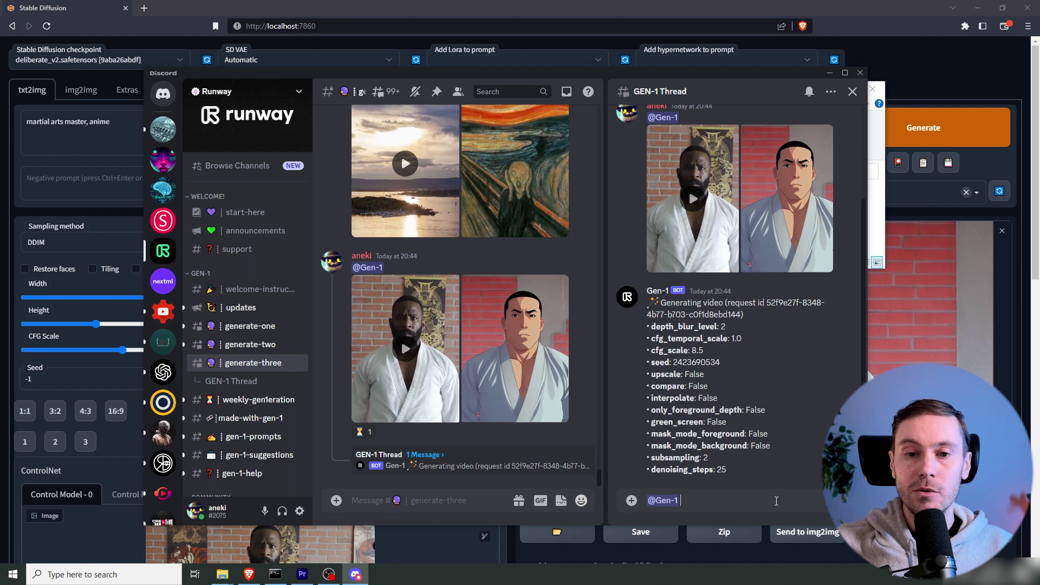
key("BackSpace")
left_click(742, 420)
left_click(821, 465)
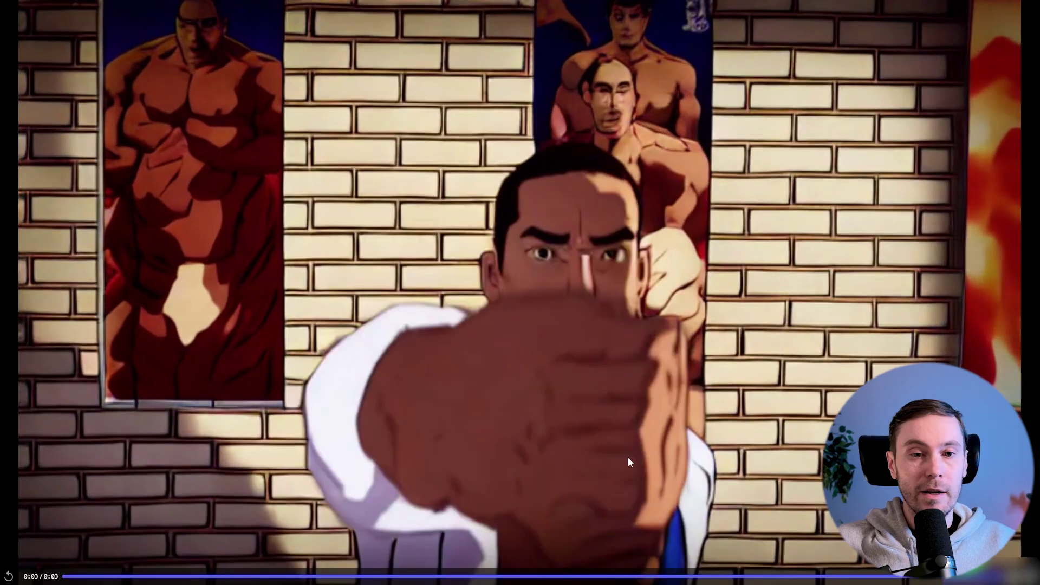
key("Escape")
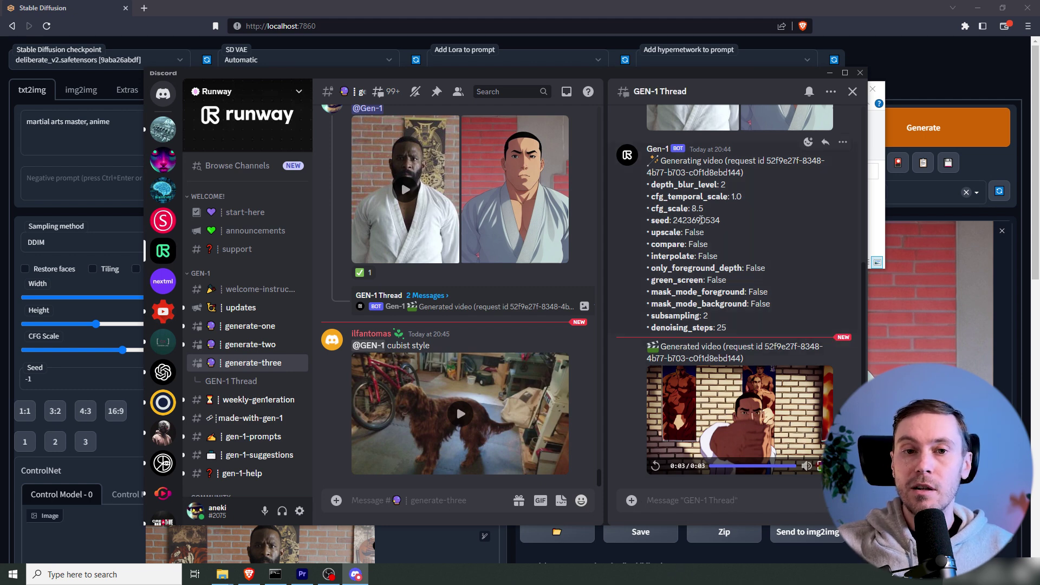
double_click(702, 220)
left_click(713, 494)
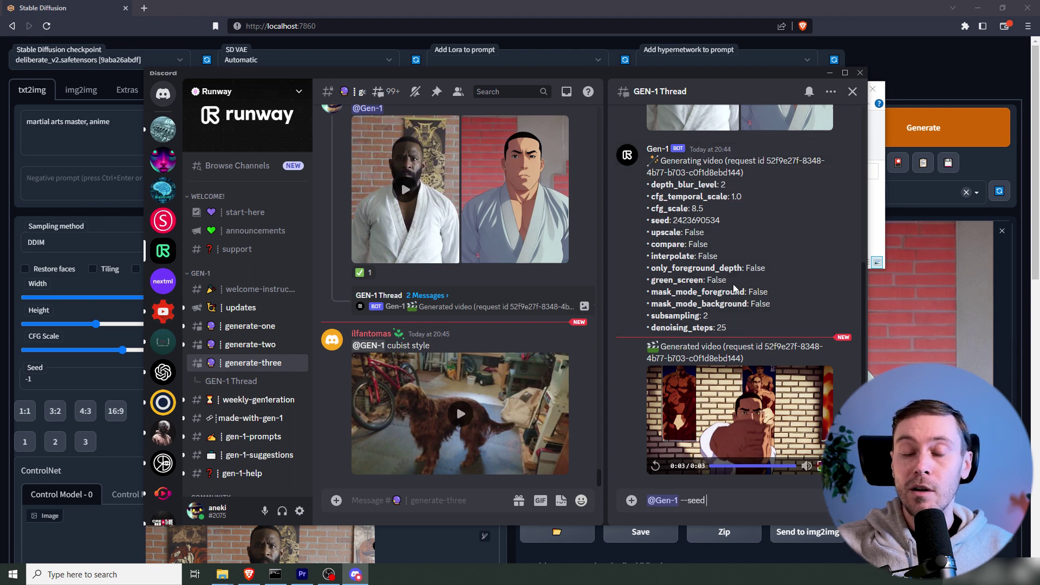
key("ctrl+a")
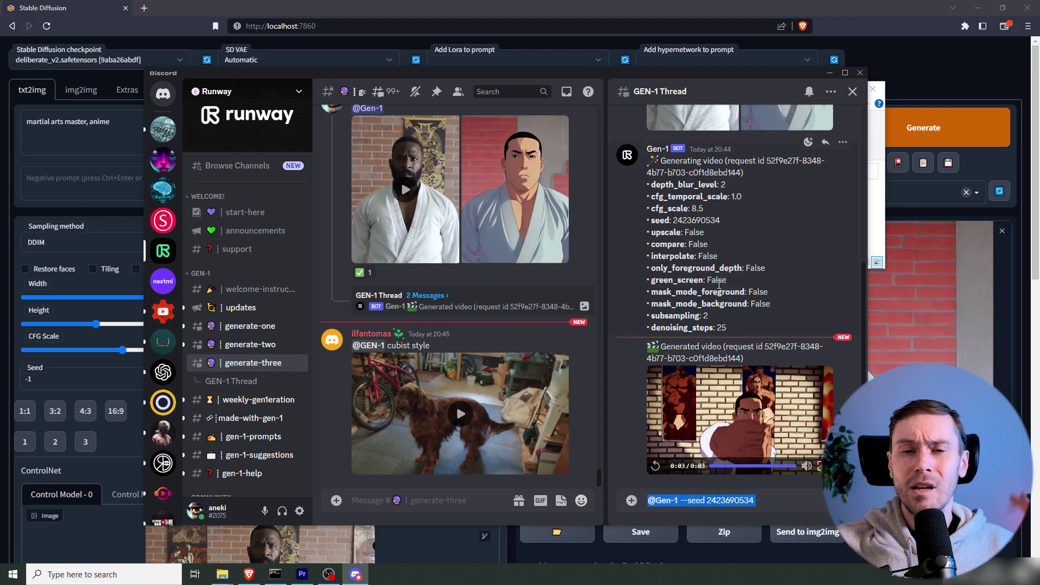
key("alt+Tab")
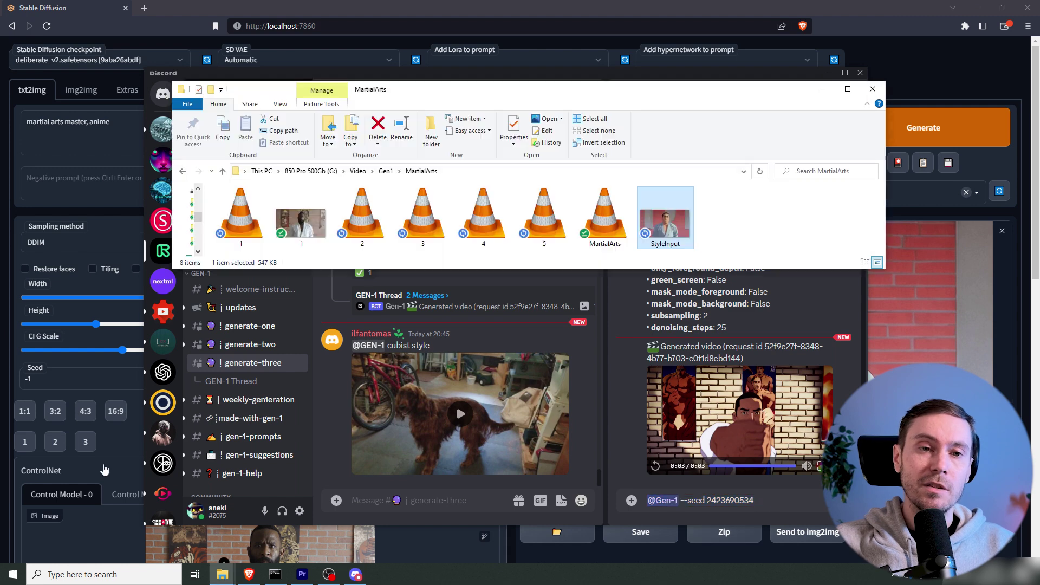
left_click_drag(576, 97, 578, 41)
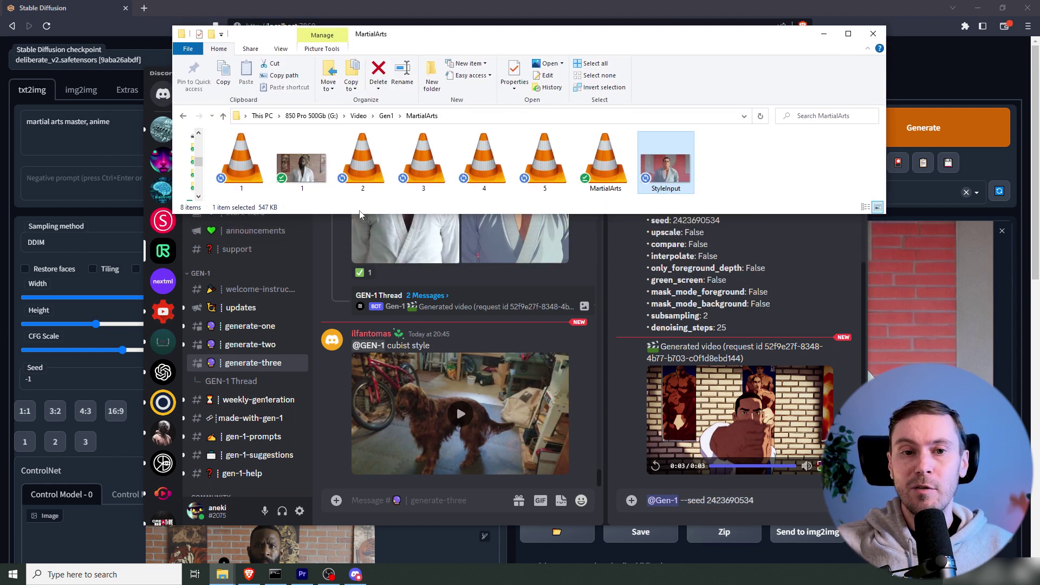
left_click_drag(363, 160, 756, 480)
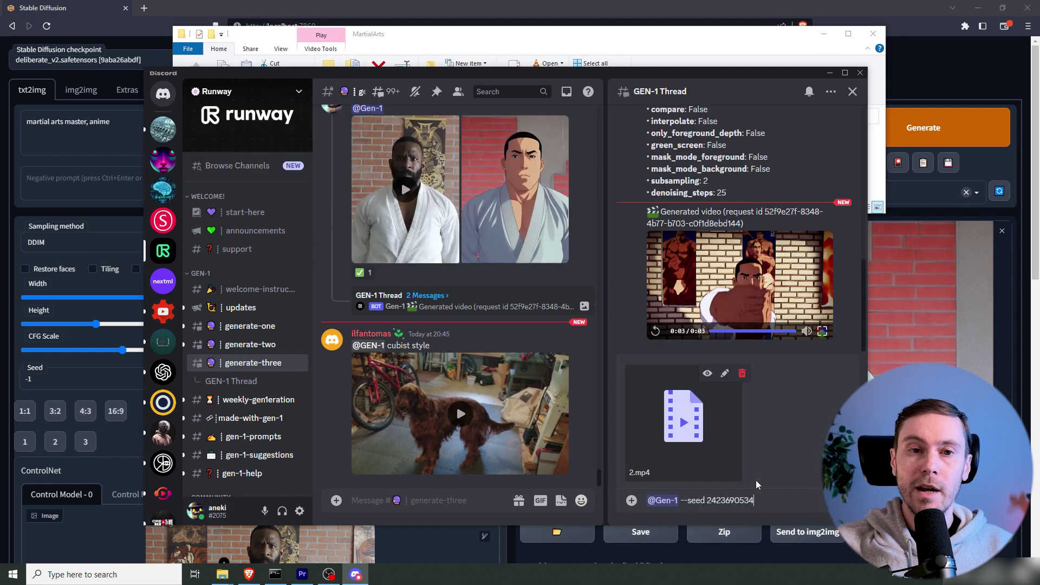
key("alt+Tab")
left_click_drag(666, 163, 789, 496)
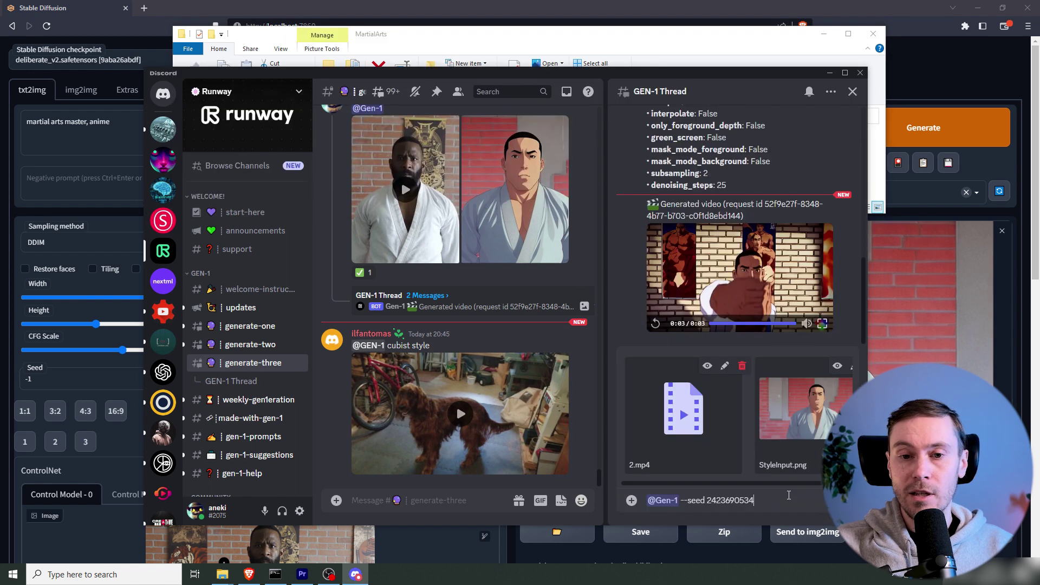
key("Return")
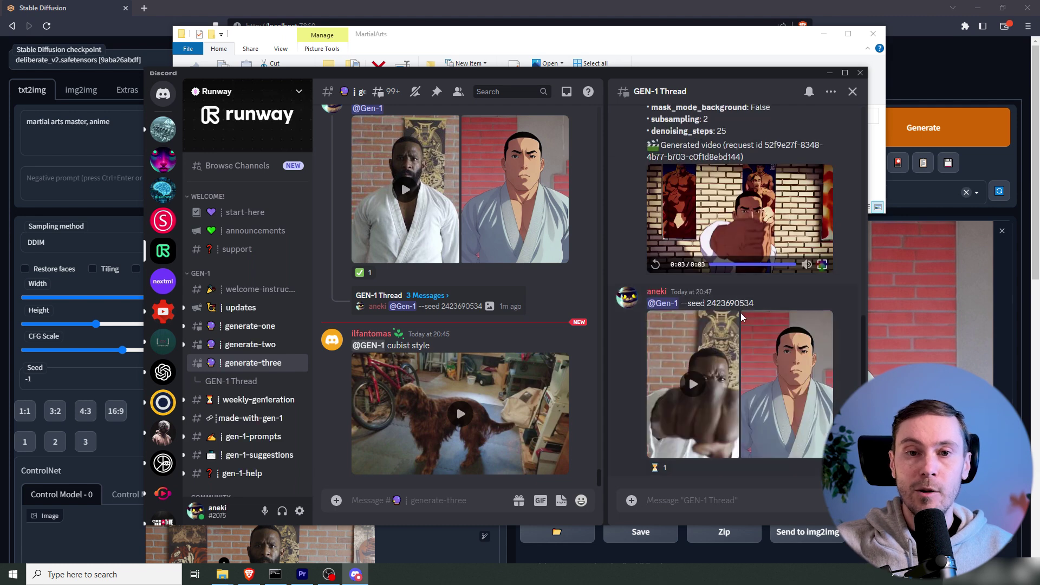
key("ctrl+v")
key("alt+Tab")
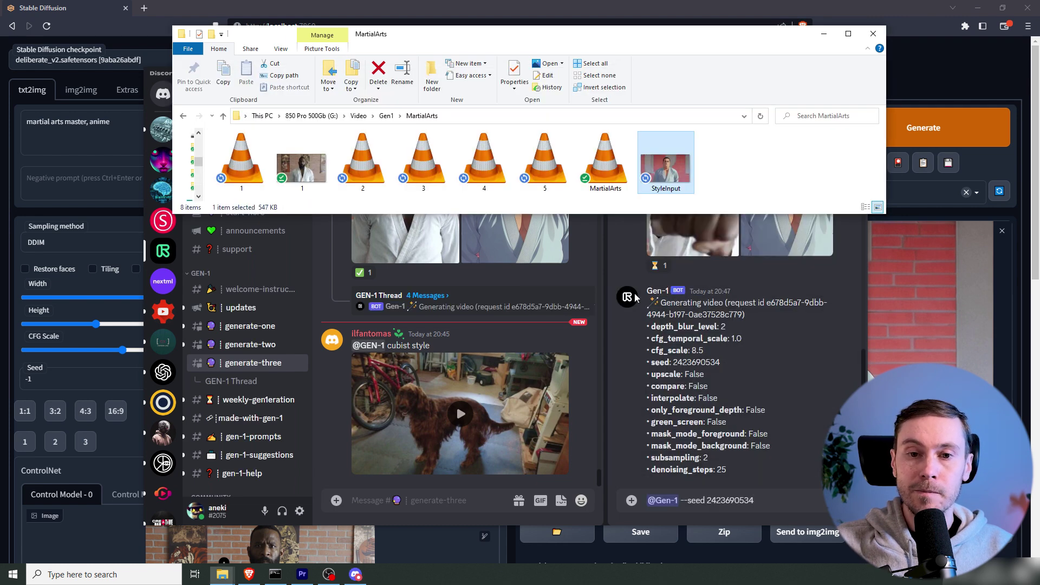
left_click_drag(424, 163, 726, 436)
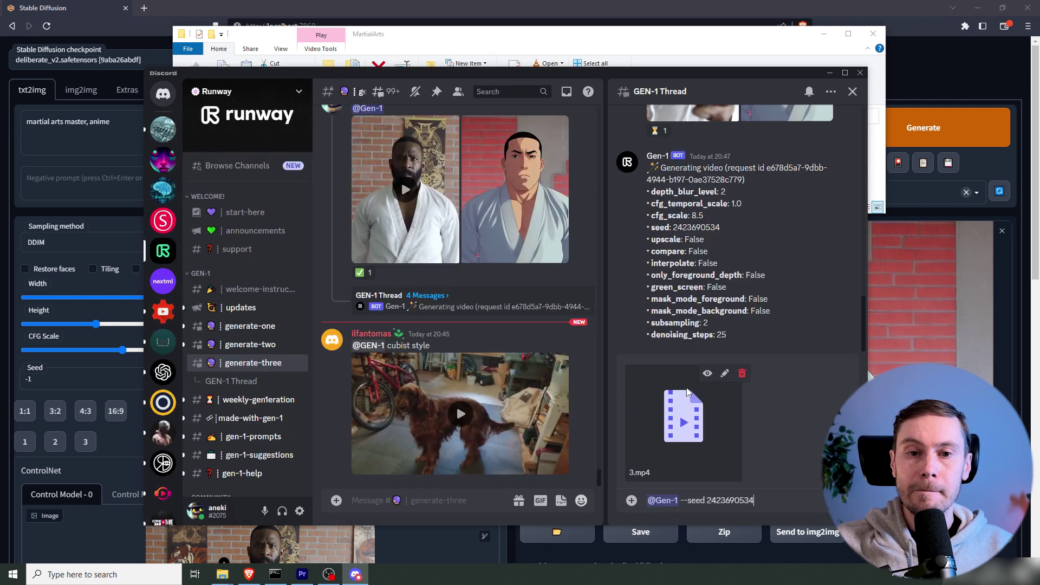
key("alt+Tab")
left_click_drag(665, 168, 773, 466)
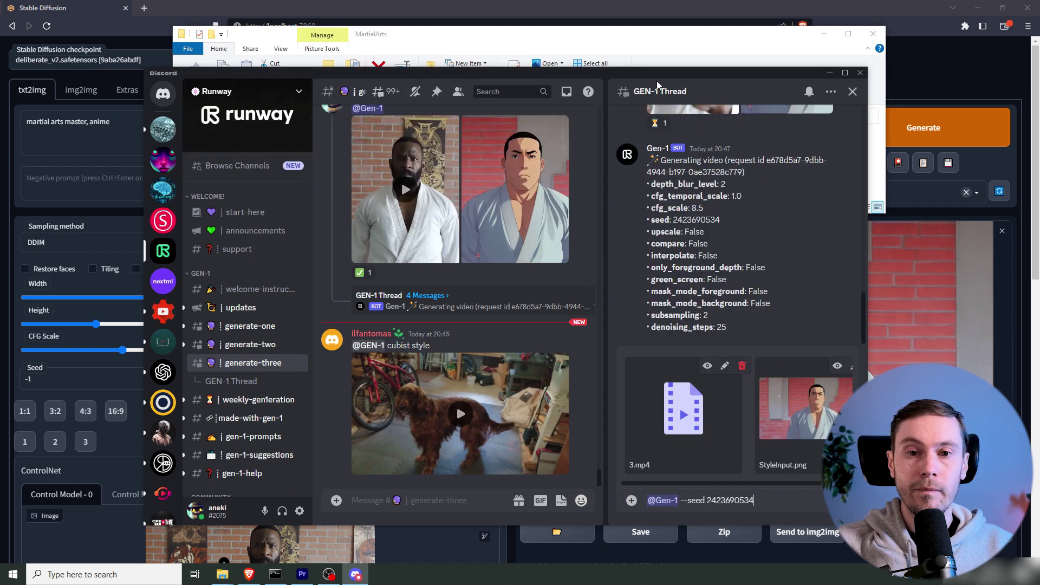
key("alt+Tab")
key("alt+Tab")
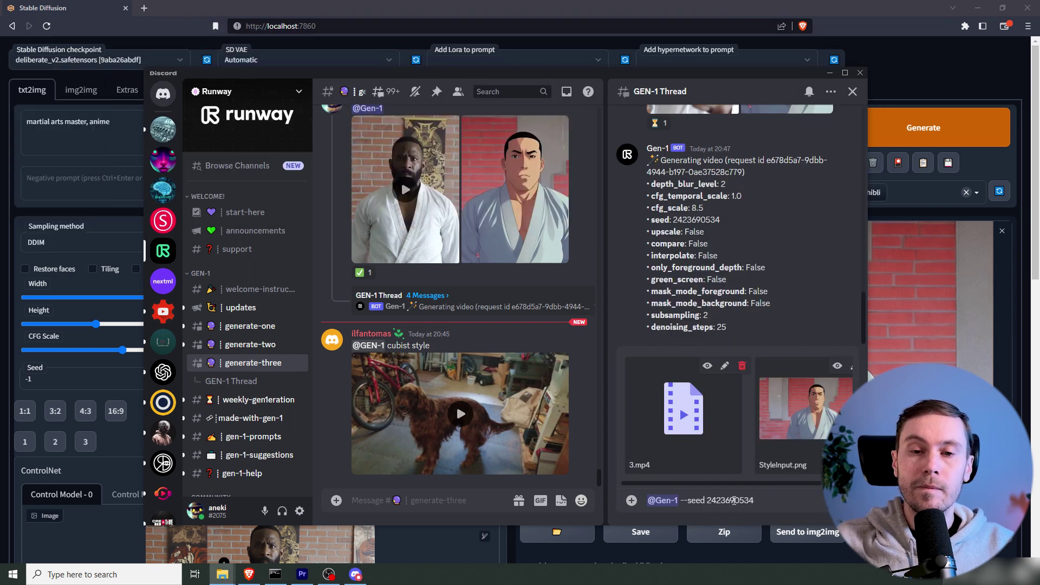
key("Return")
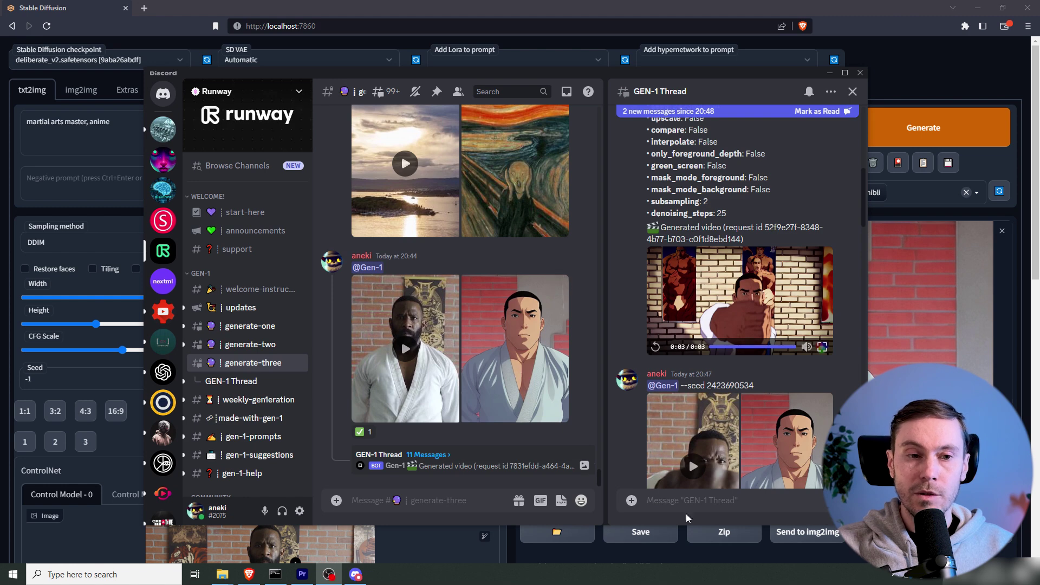
Download the generated videos from the thread as output1.mp4 and output2.mp4
left_click(823, 260)
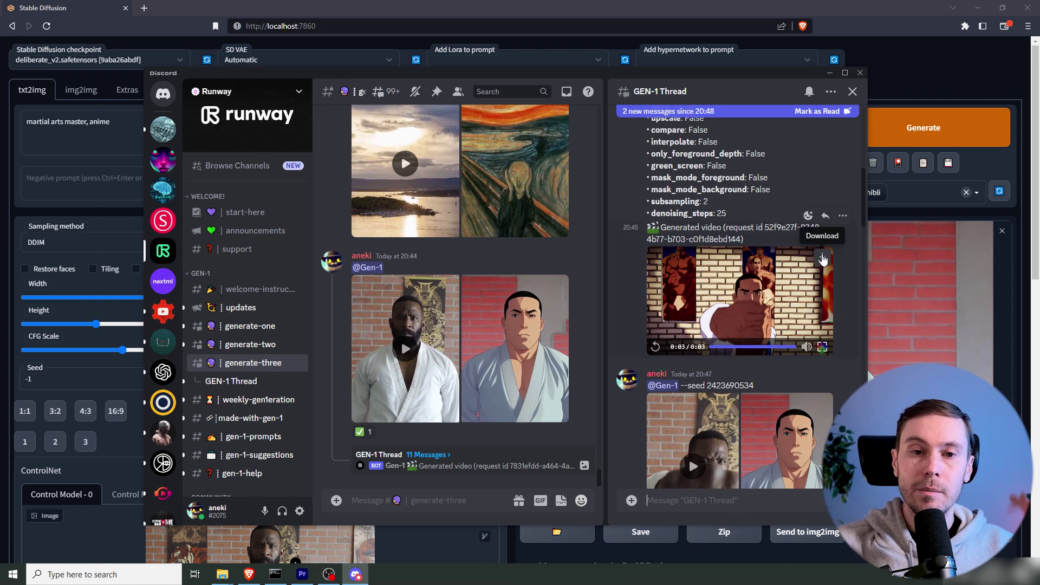
left_click(356, 575)
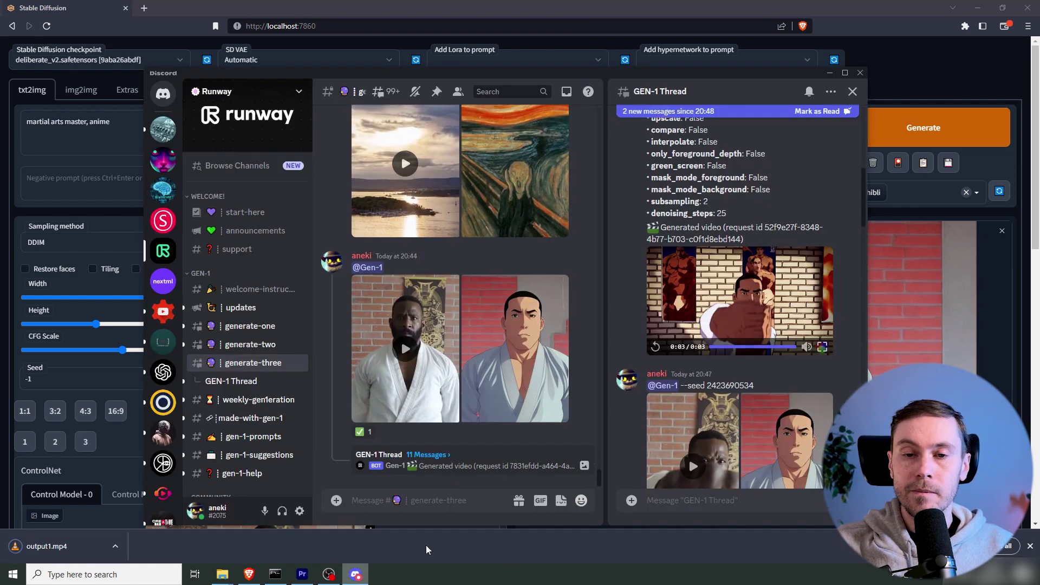
scroll(775, 271, "down", 4)
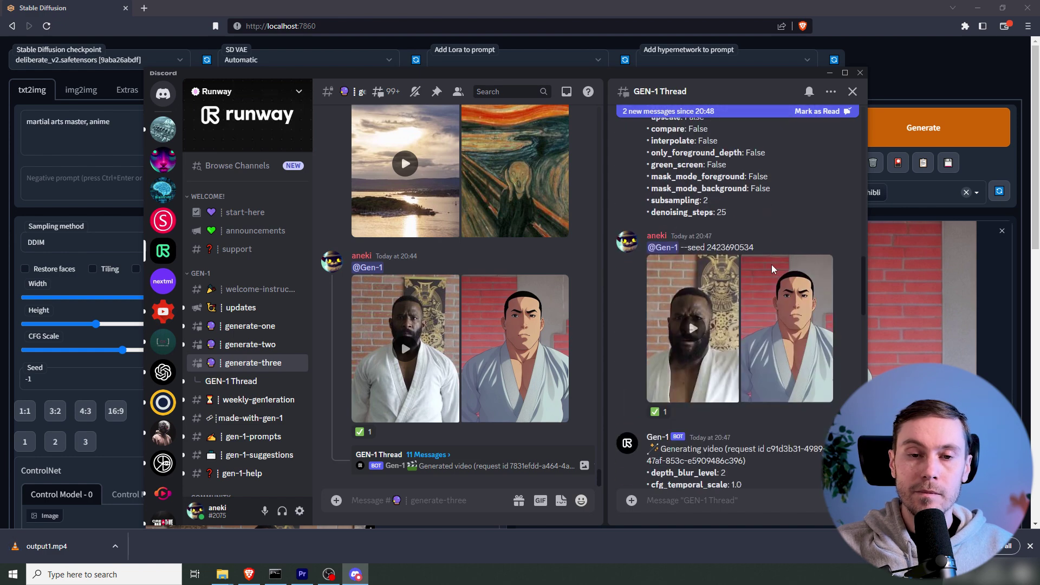
scroll(777, 266, "down", 10)
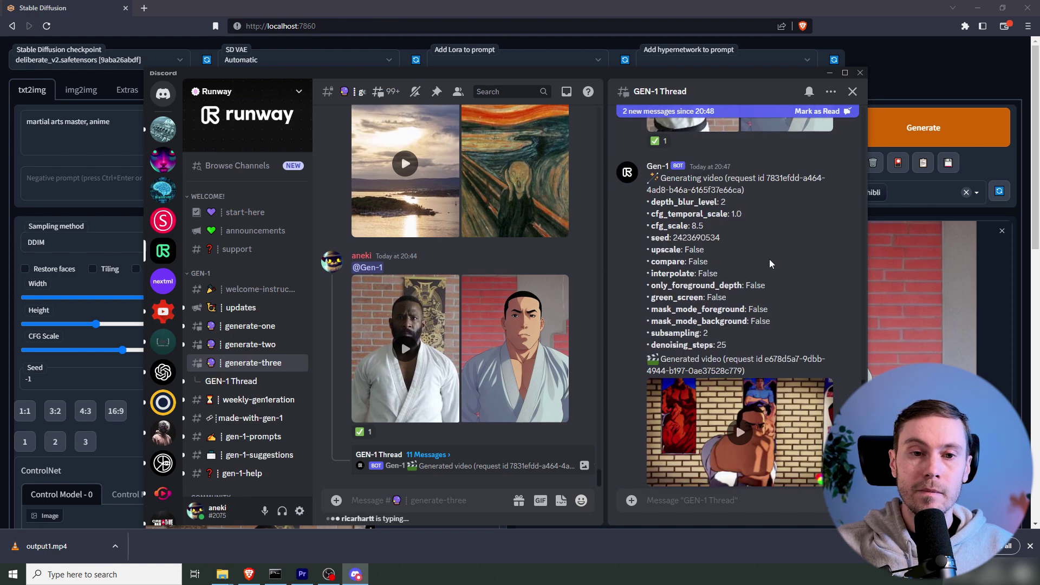
left_click(826, 231)
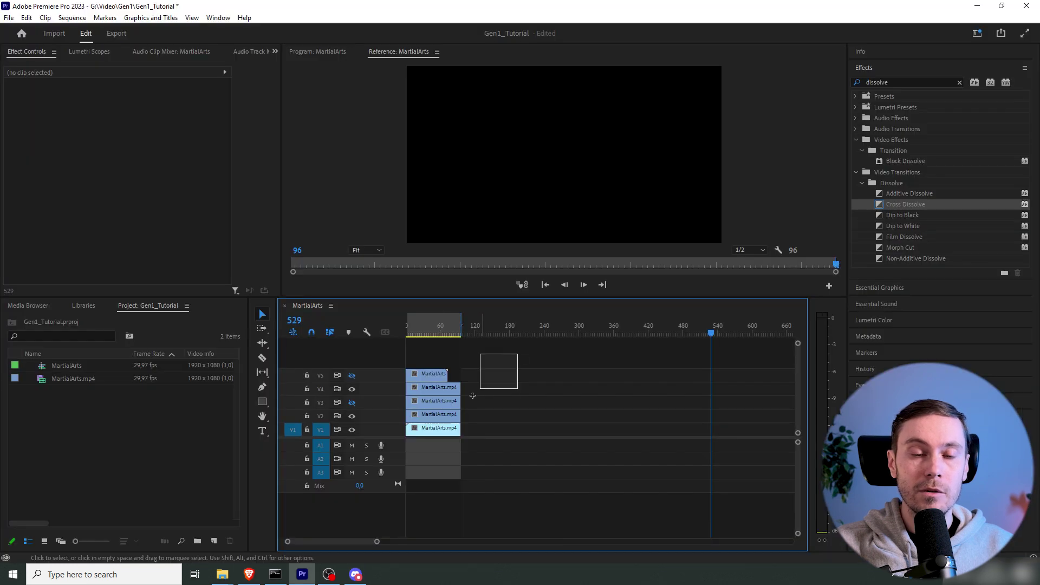
Replace the old timeline clips with the five imported outputs and match the sequence settings
left_click_drag(472, 396, 425, 448)
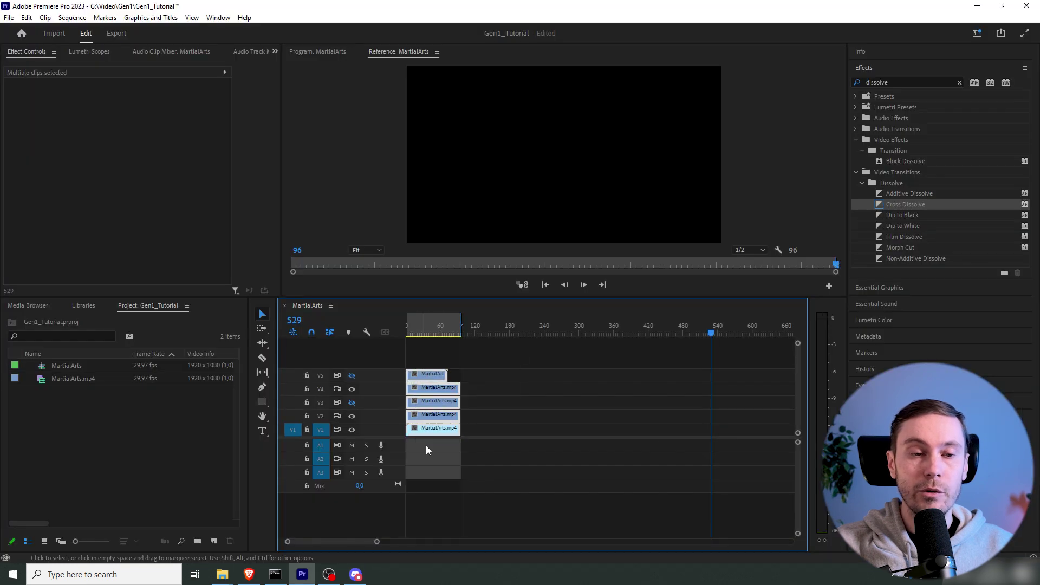
key("Delete")
left_click_drag(3, 431, 110, 427)
left_click_drag(64, 369, 440, 430)
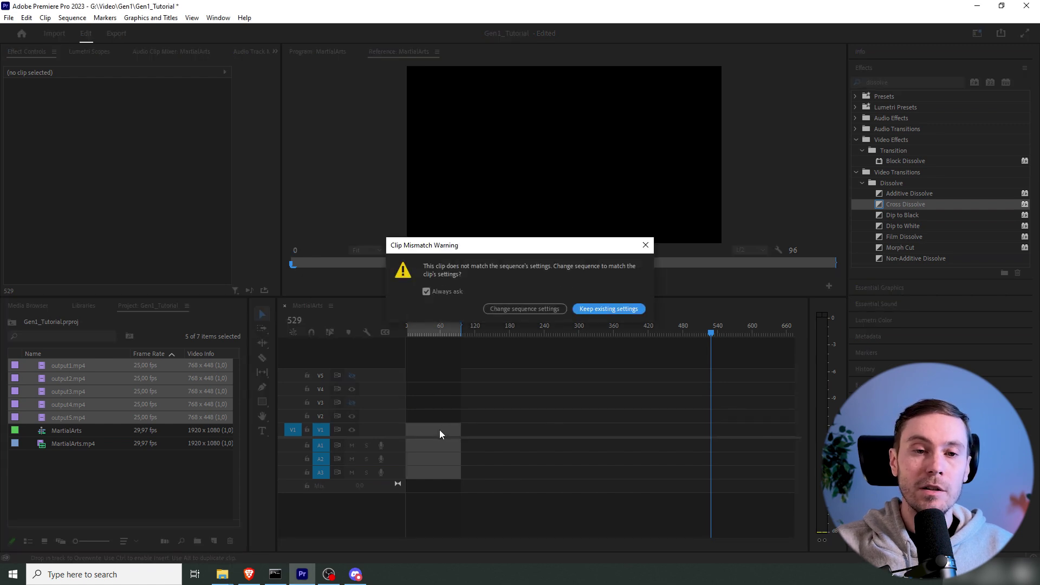
left_click(528, 309)
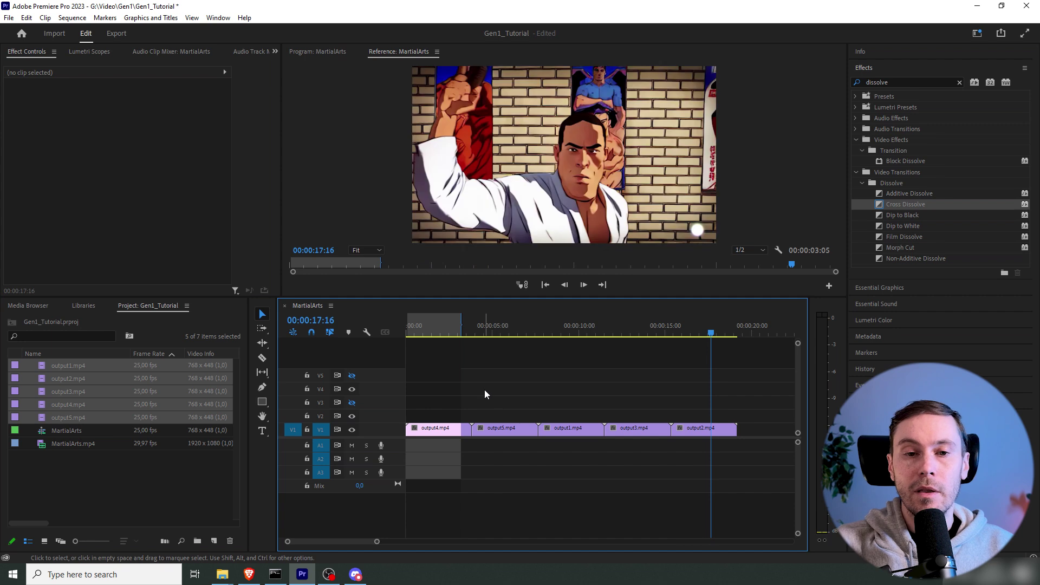
Reorder output1 through output5 on V2, then move them back to V1
left_click_drag(553, 428, 420, 416)
left_click_drag(700, 429, 506, 416)
left_click_drag(607, 428, 540, 416)
left_click_drag(423, 428, 602, 416)
left_click_drag(504, 429, 686, 416)
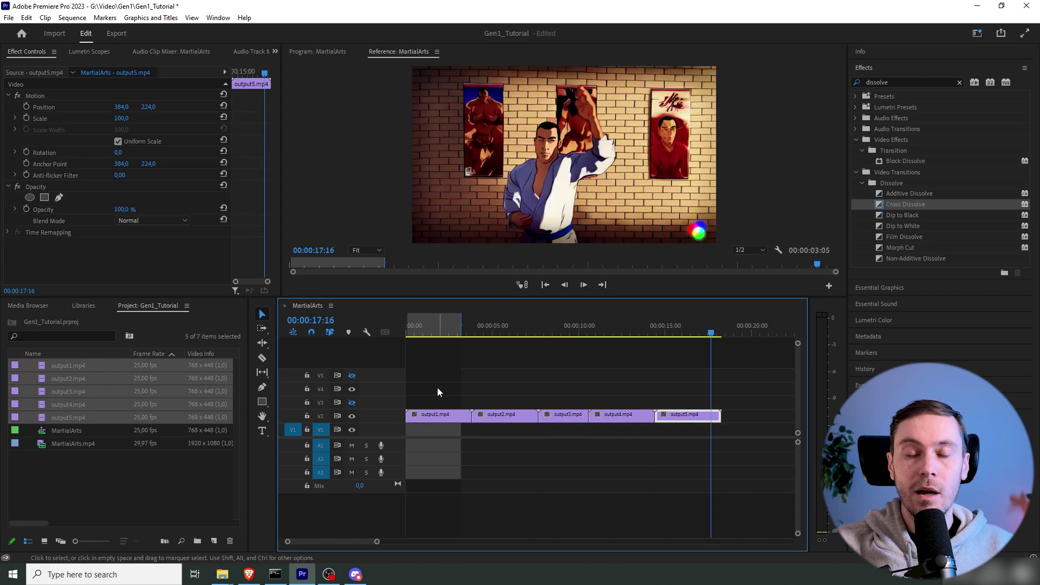
left_click_drag(465, 418, 450, 428)
left_click(441, 382)
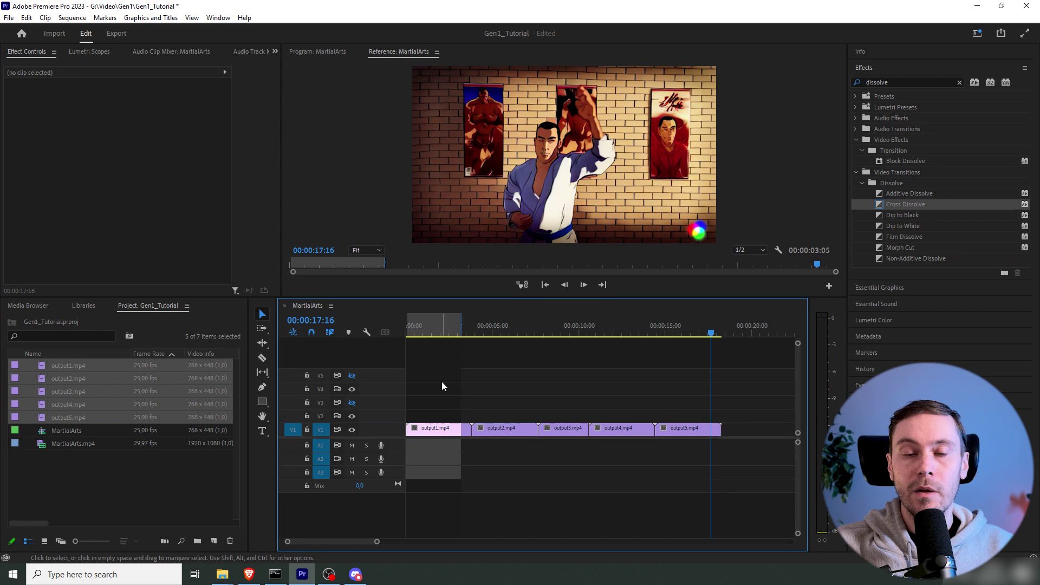
left_click_drag(428, 327, 358, 330)
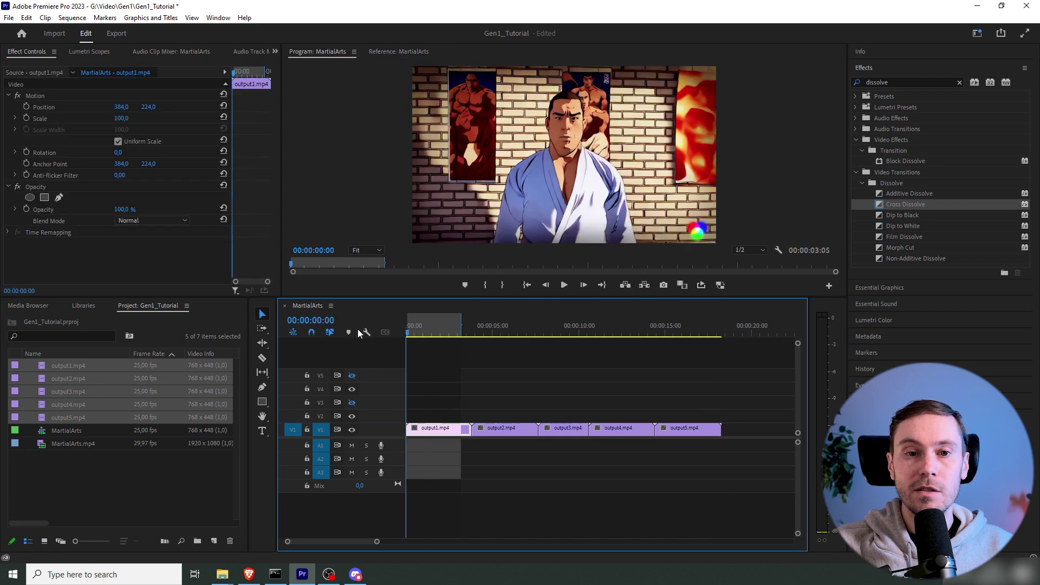
Pull output4 and output5 back against output3, then replay from output3 to check the join
key("space")
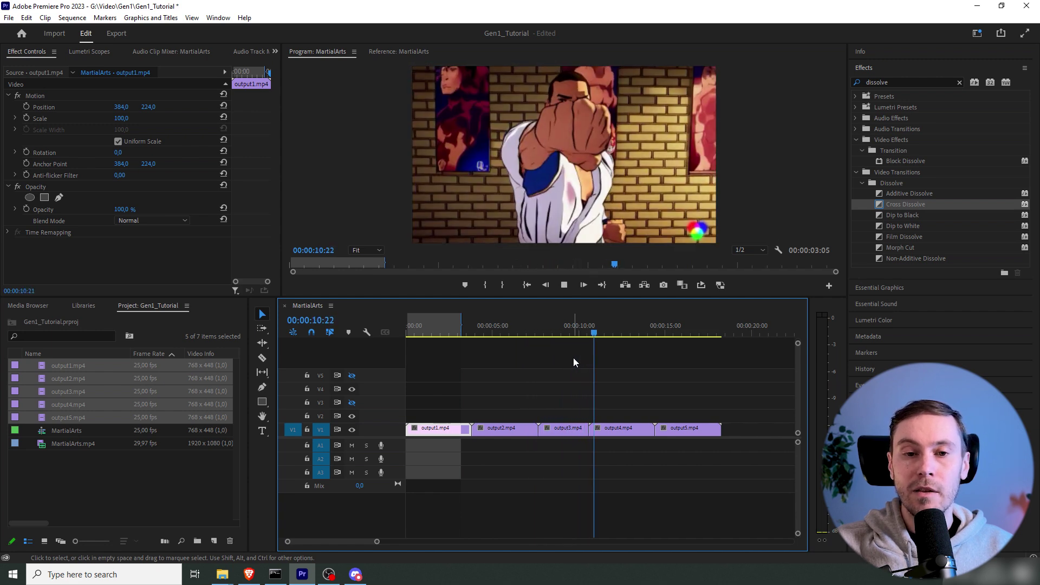
left_click_drag(721, 401, 648, 435)
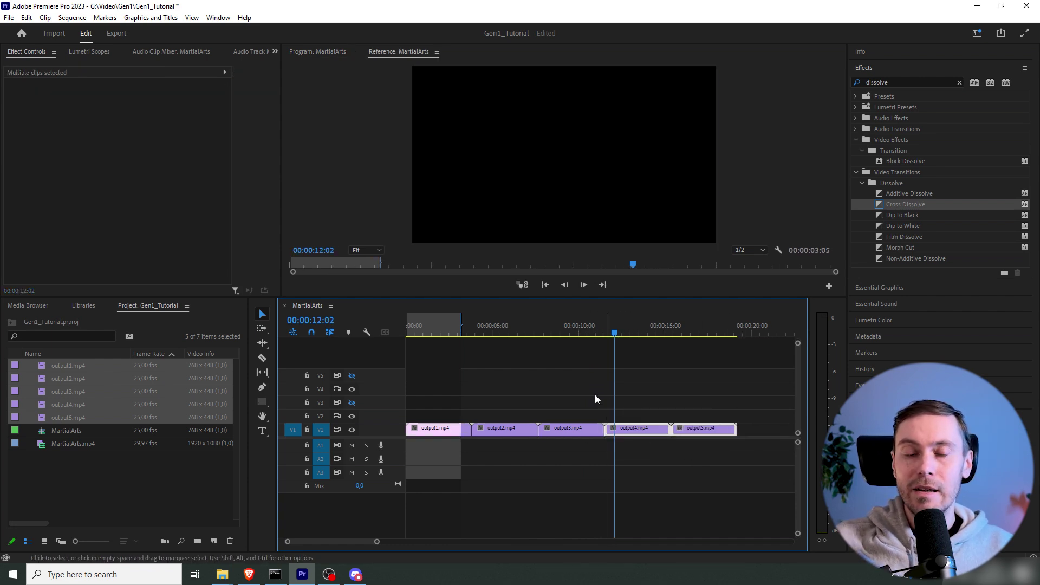
left_click(560, 328)
key("space")
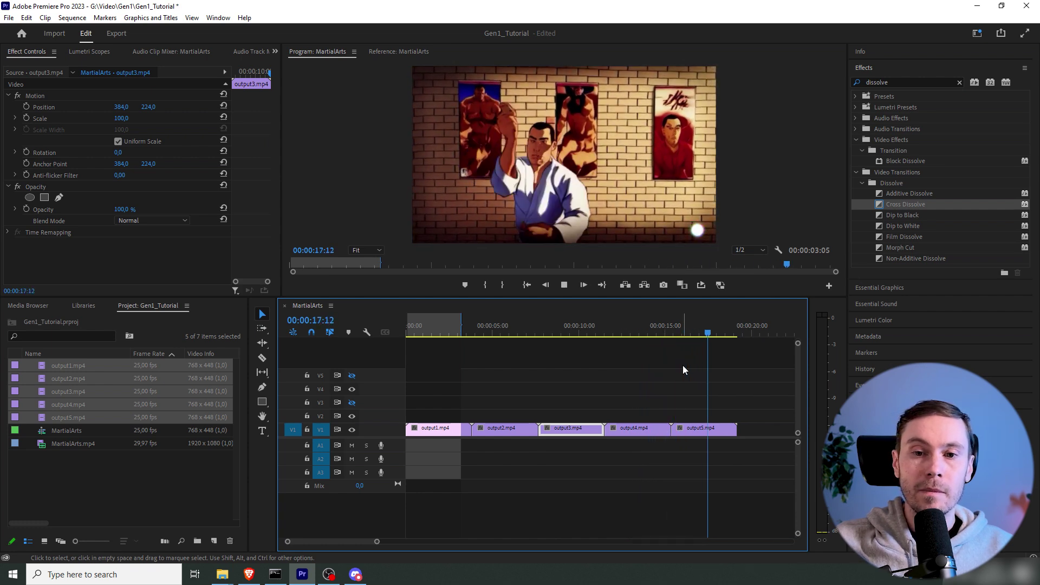
Export the MartialArts sequence as the H.264 file MartialArts_2.mp4 to Downloads
key("space")
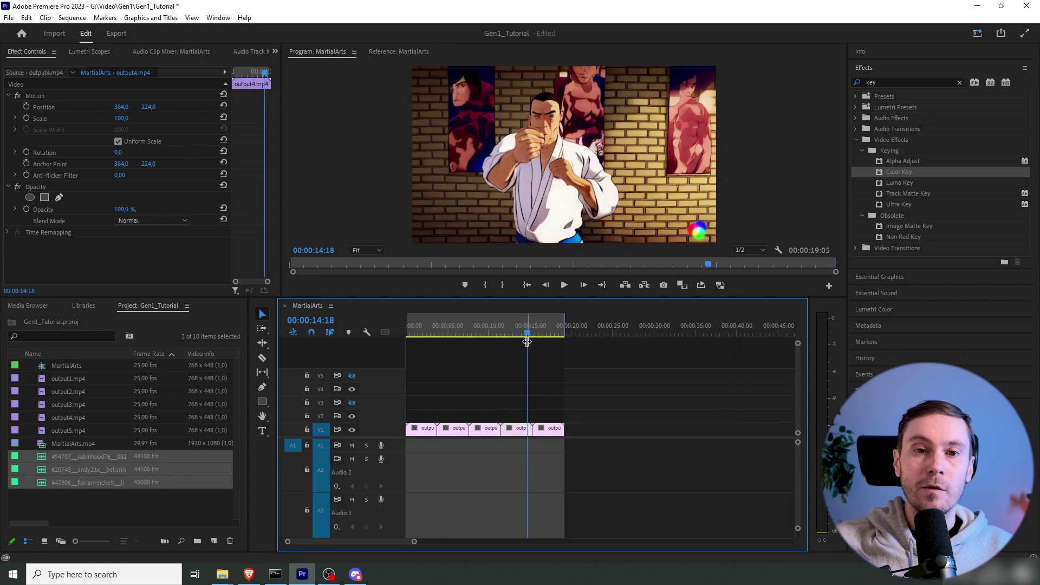
key("ctrl+m")
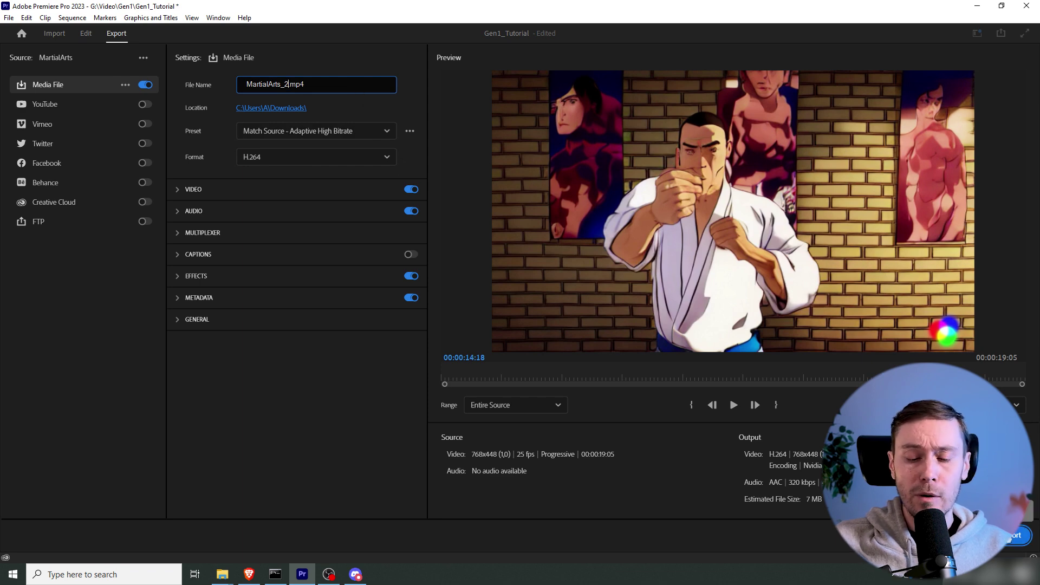
left_click(1010, 537)
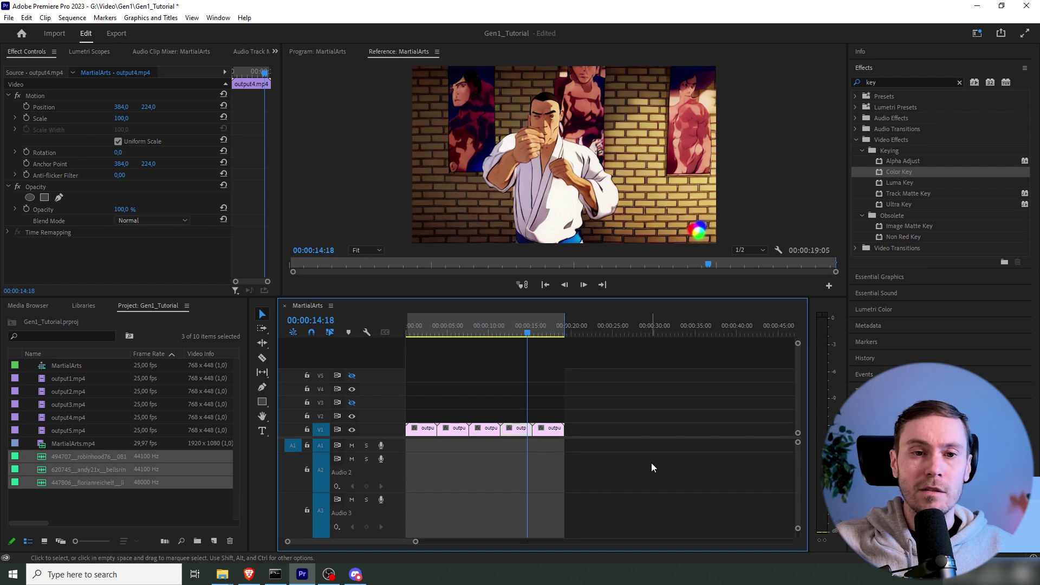
key("super")
Launch Flowframes with the 'flowf' search and load MartialArts_2.mp4 as the input video
type("flowf")
key("Return")
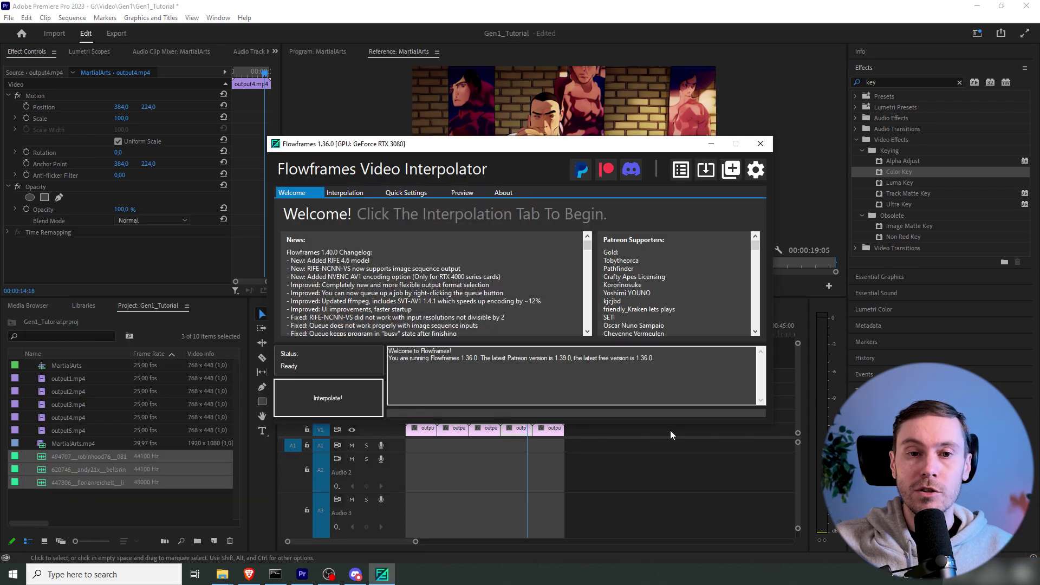
left_click(222, 574)
left_click_drag(428, 266, 417, 270)
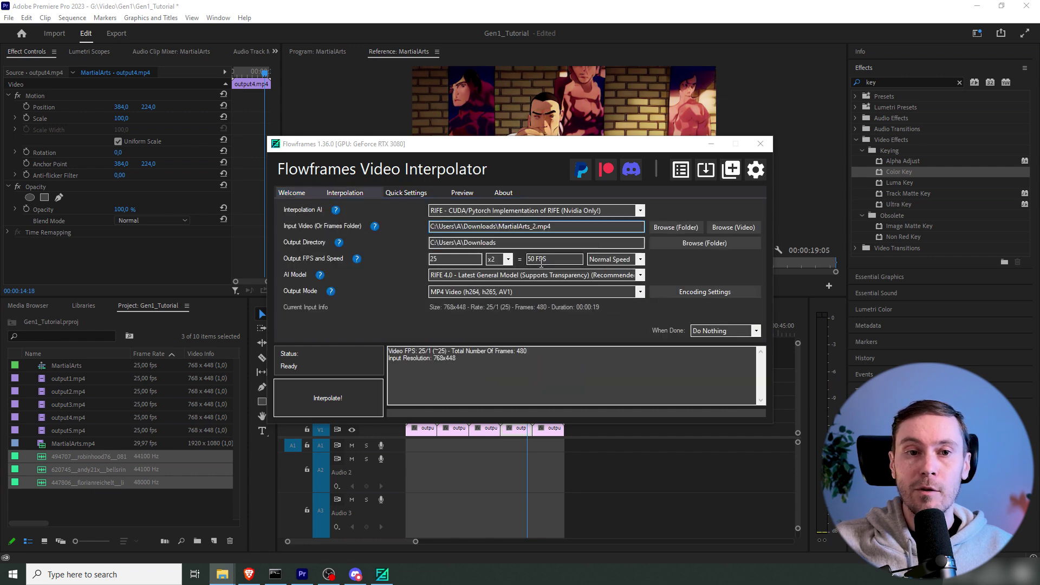
Interpolate at x4 to 100 FPS and place the resulting RIFE clip on V2
left_click(508, 260)
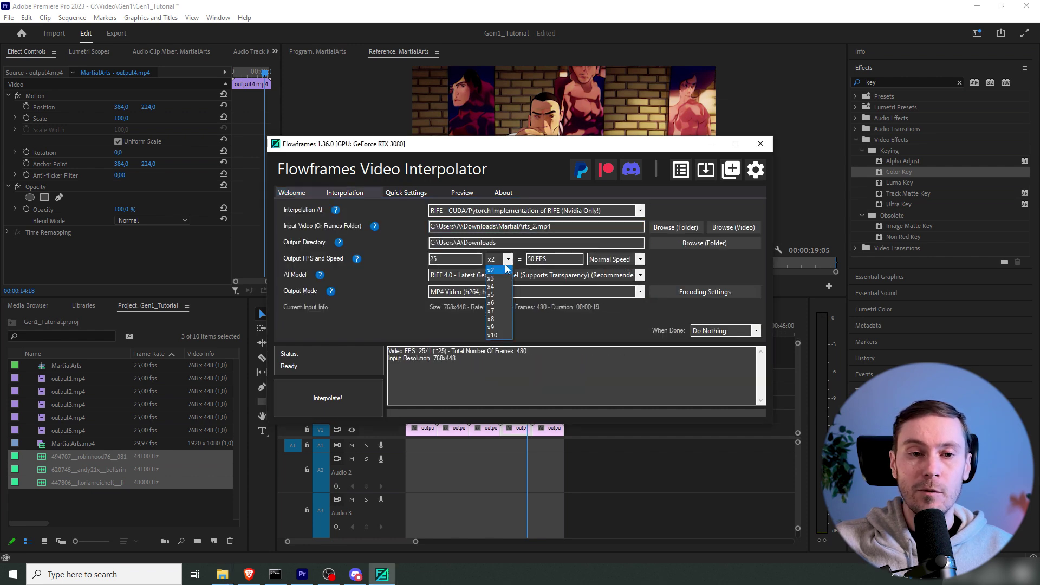
left_click(502, 292)
left_click(333, 398)
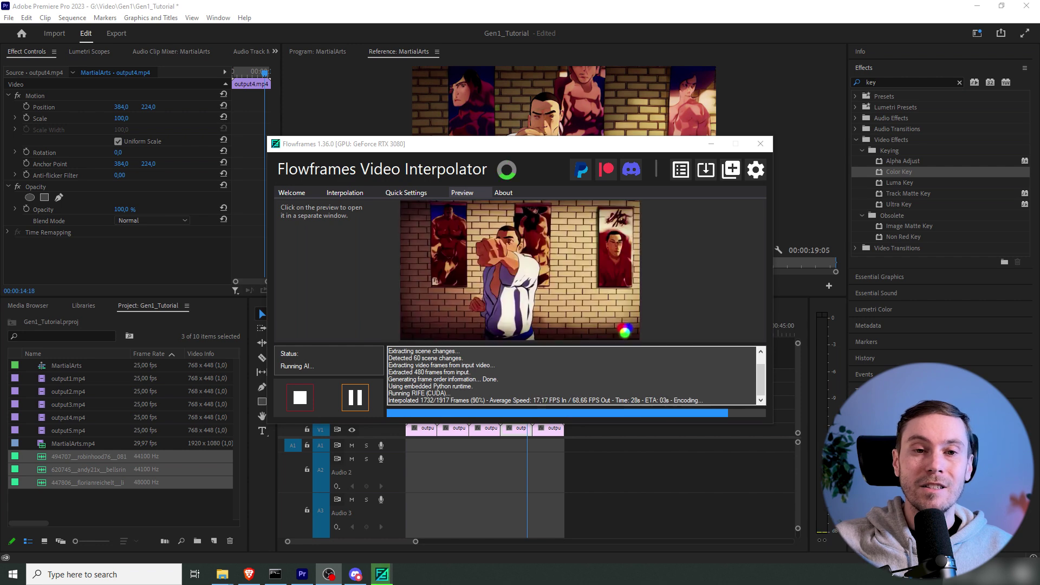
left_click(760, 144)
left_click_drag(211, 469, 412, 416)
Delete the RIFE clip's A2 audio and play back the interpolated video
left_click(553, 476, "alt")
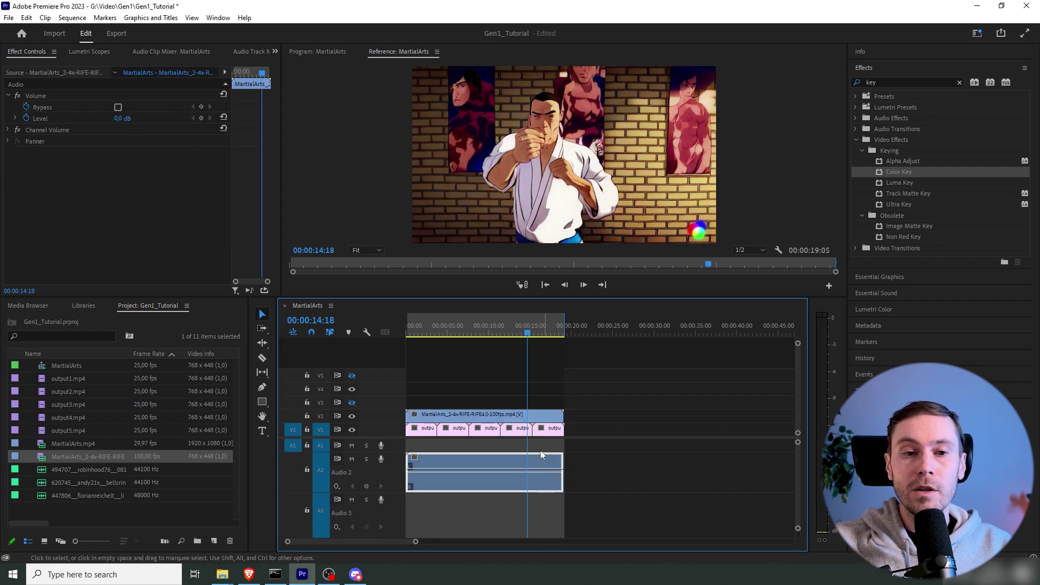
key("Delete")
left_click_drag(419, 327, 408, 328)
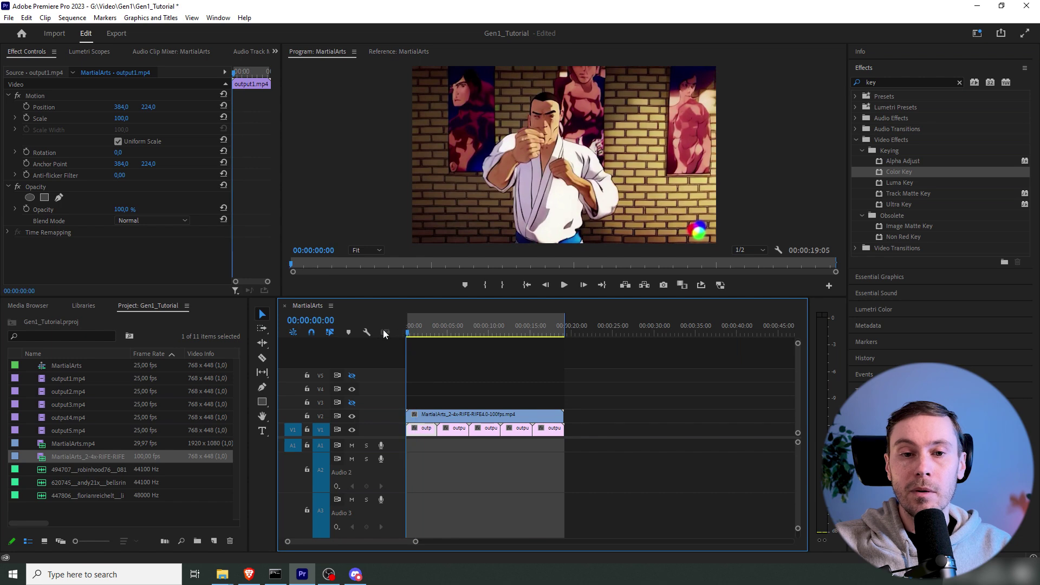
key("space")
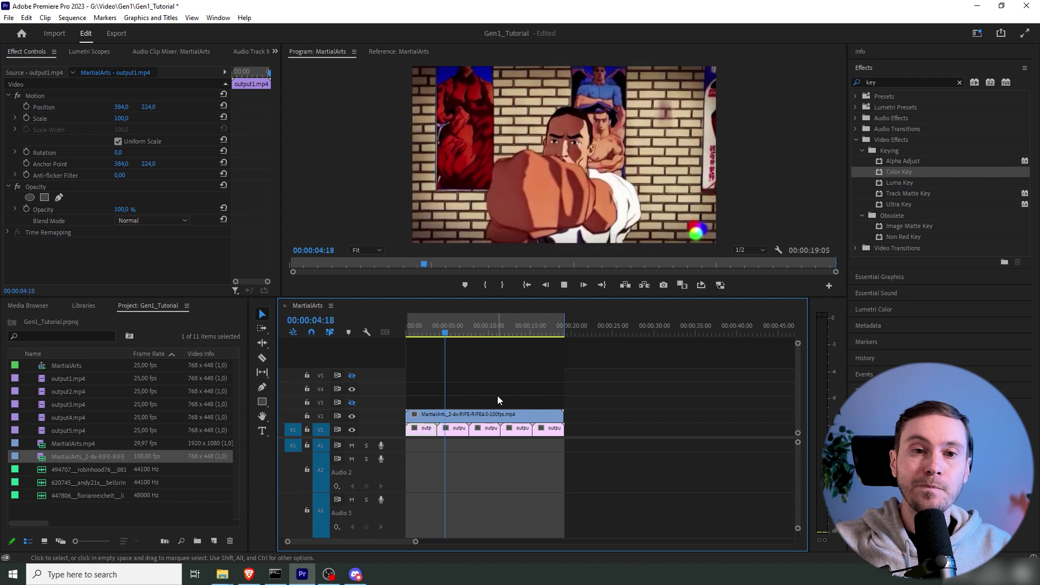
Compare against the originals with V2 hidden, then show V2 again and select the RIFE clip
left_click(351, 416)
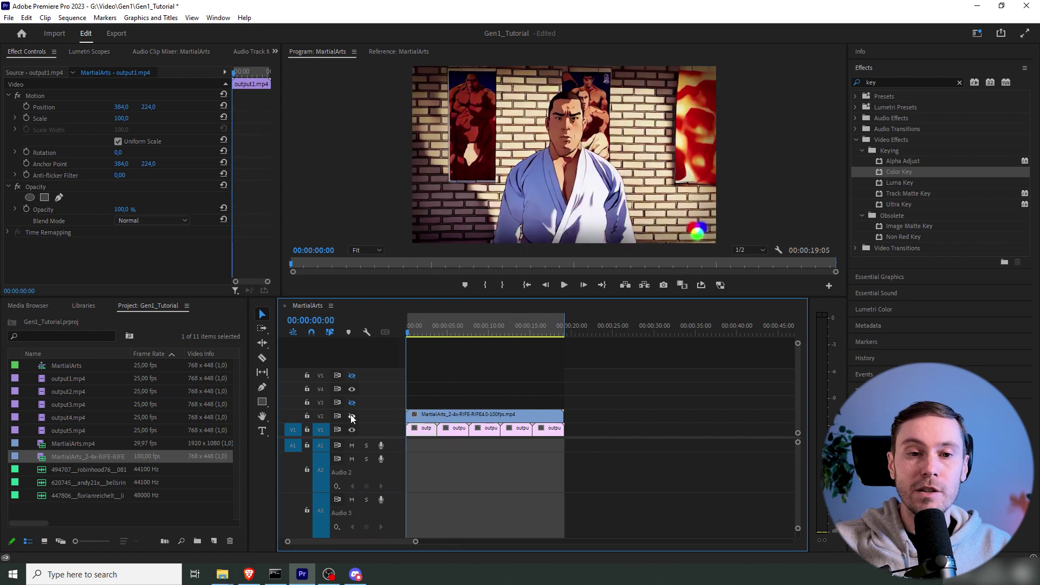
key("Home")
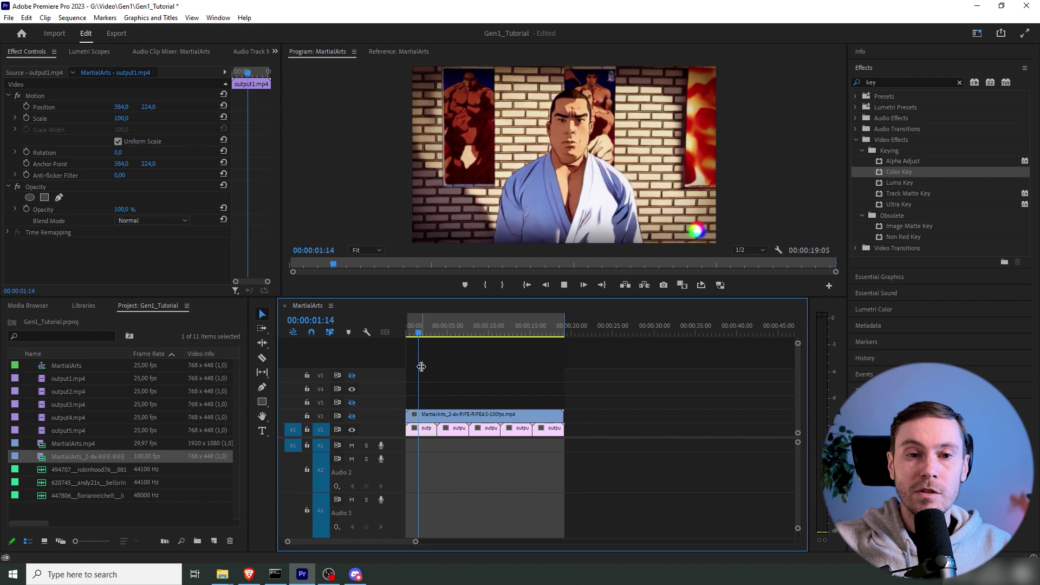
key("space")
key("Home")
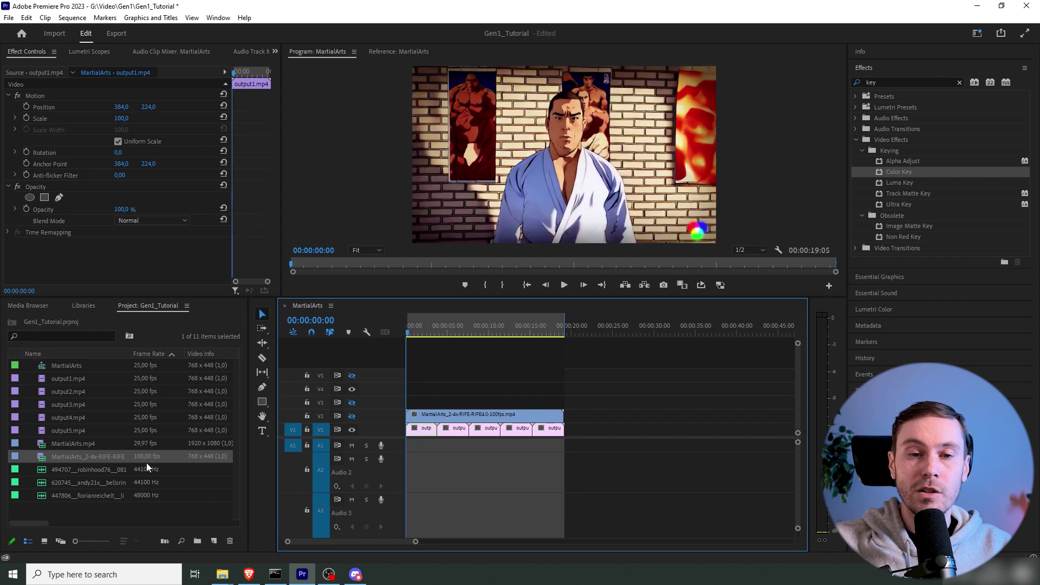
left_click(352, 417)
left_click(459, 416)
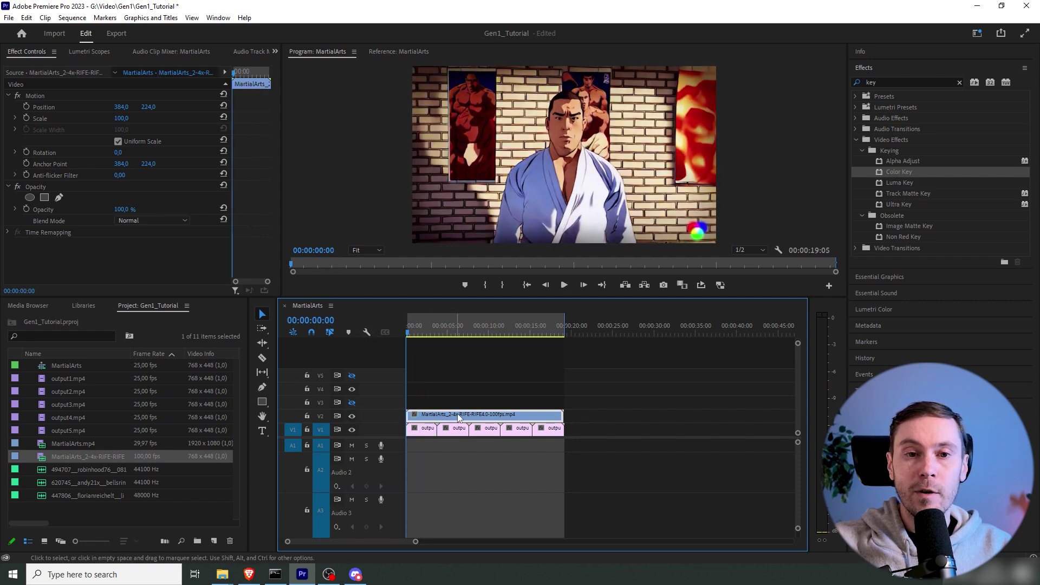
Set the RIFE clip's speed to 200%, shortening it to 00:00:09:14, and play it back
right_click(459, 416)
left_click(533, 351)
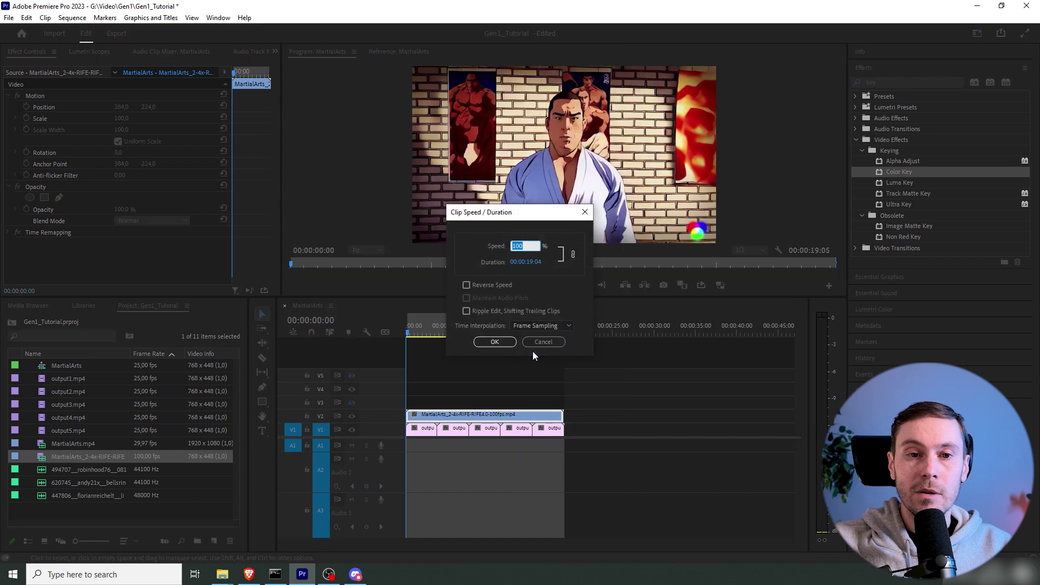
type("200")
key("Return")
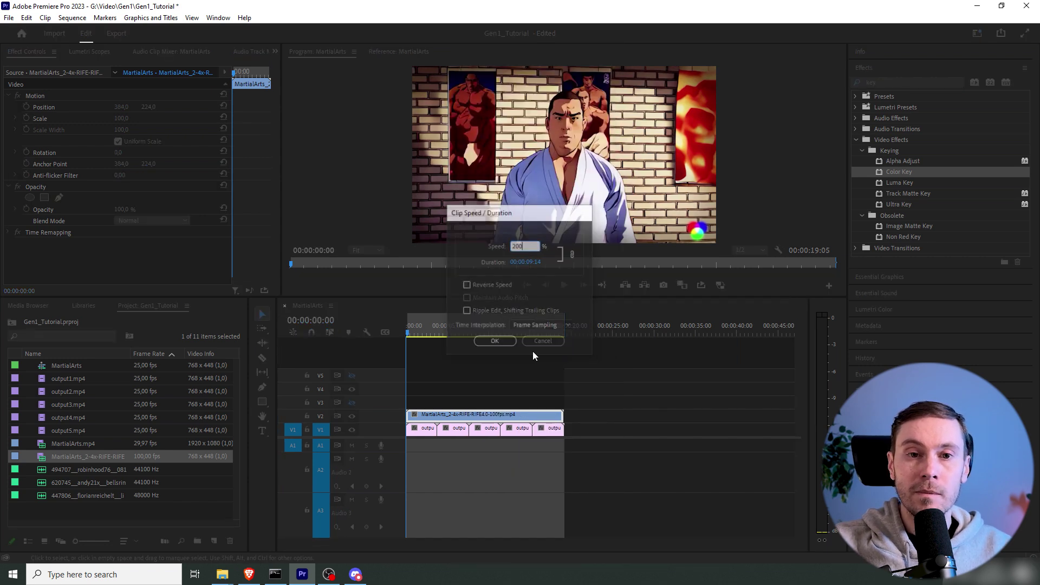
key("space")
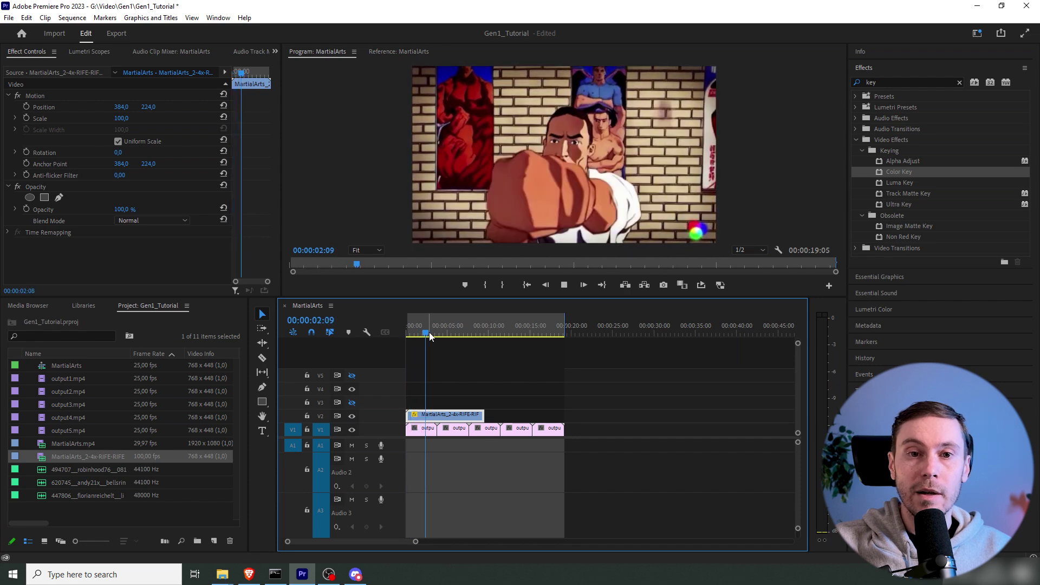
left_click(481, 337)
left_click(481, 335)
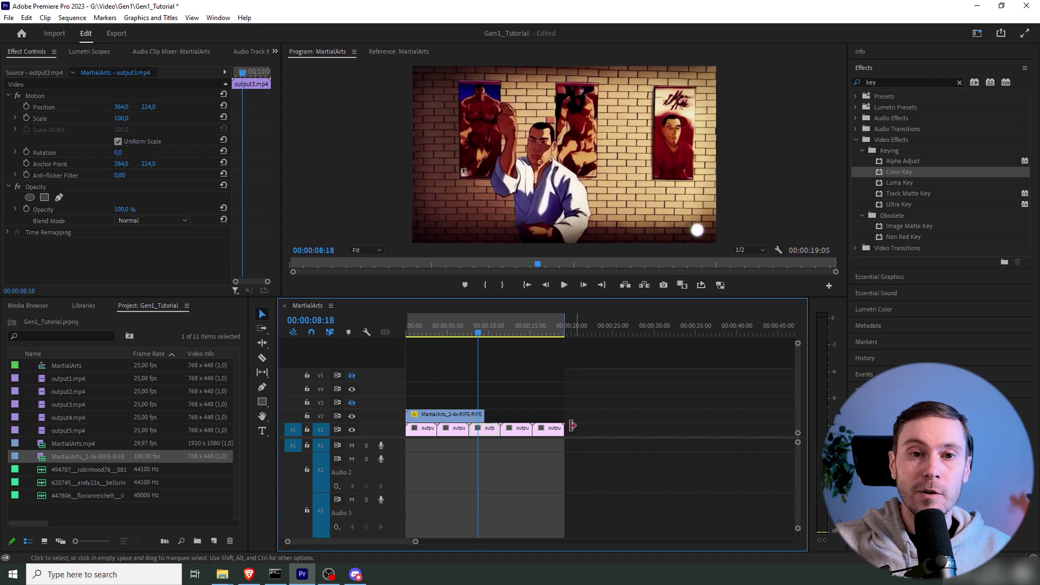
Delete the five original clips from V1 beneath the sped-up RIFE clip
left_click_drag(447, 431, 412, 446)
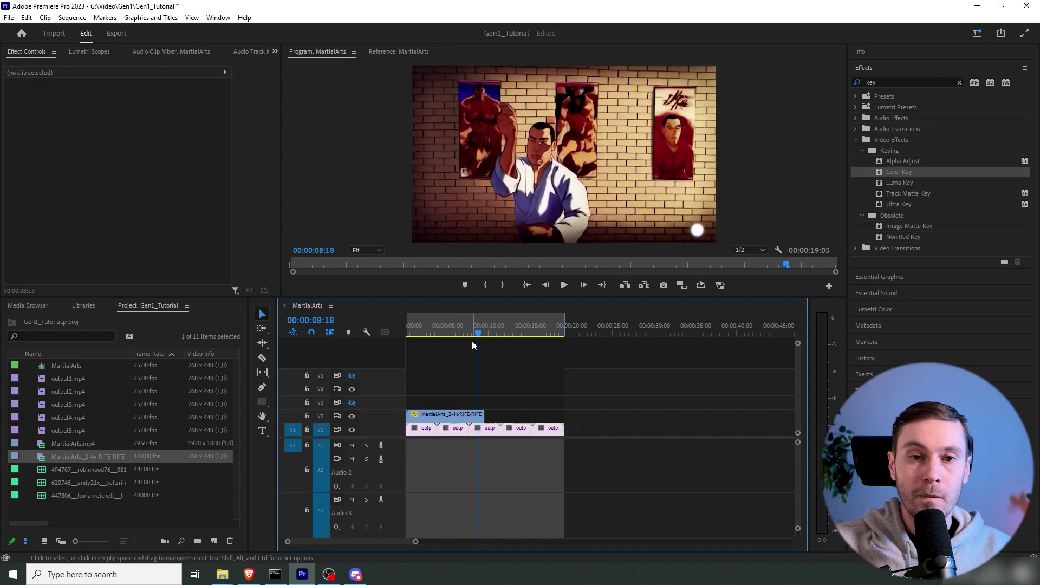
key("Delete")
left_click(481, 327)
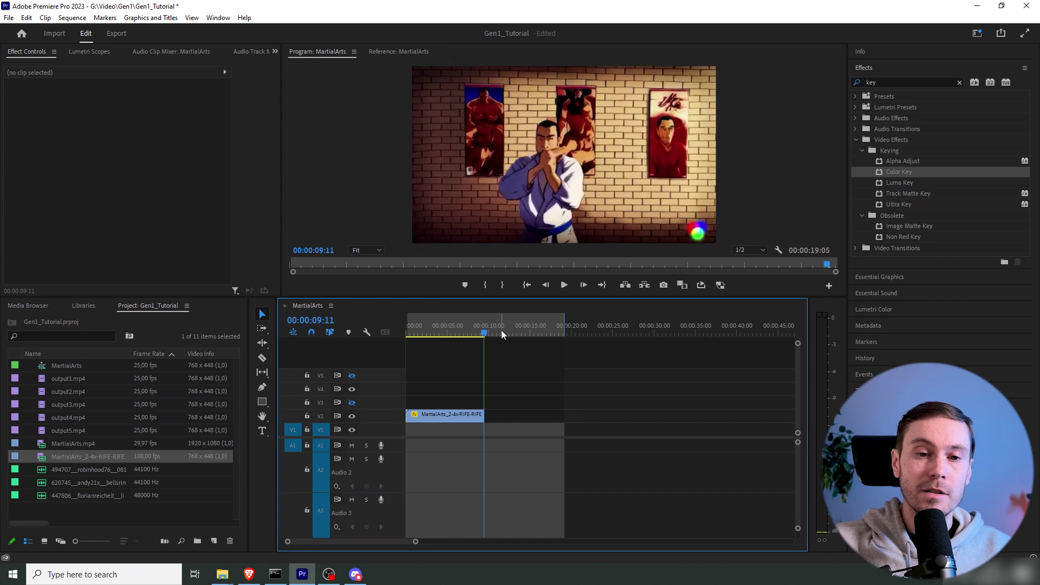
key("Home")
Add the three sound effects to A1, shift them into place, and trim one clip's end by two frames
left_click(84, 469)
left_click(84, 496, "shift")
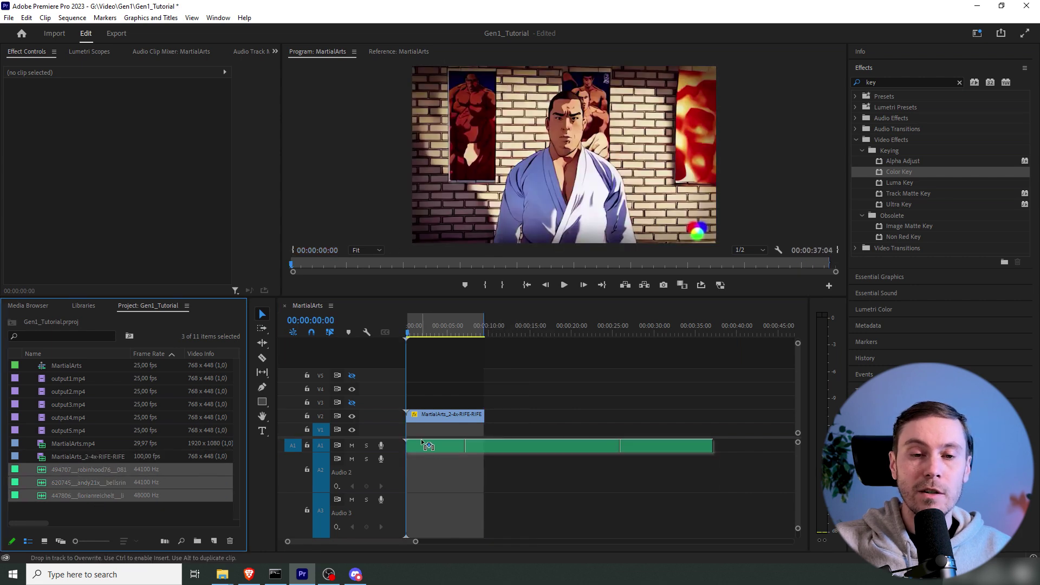
left_click_drag(423, 442, 590, 445)
left_click(666, 445)
left_click(477, 446, "shift")
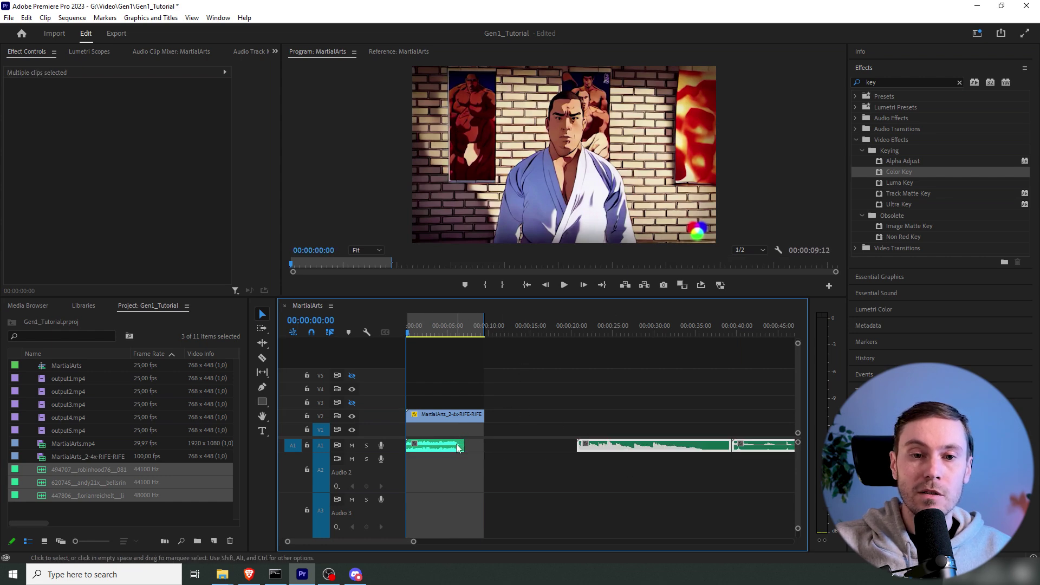
left_click(412, 449)
key("space")
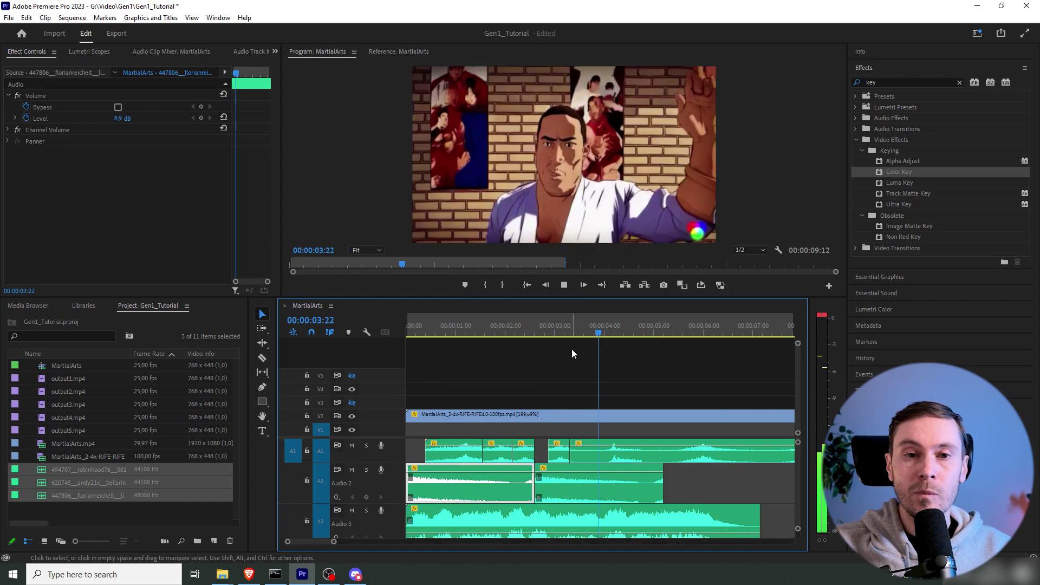
left_click_drag(617, 451, 606, 451)
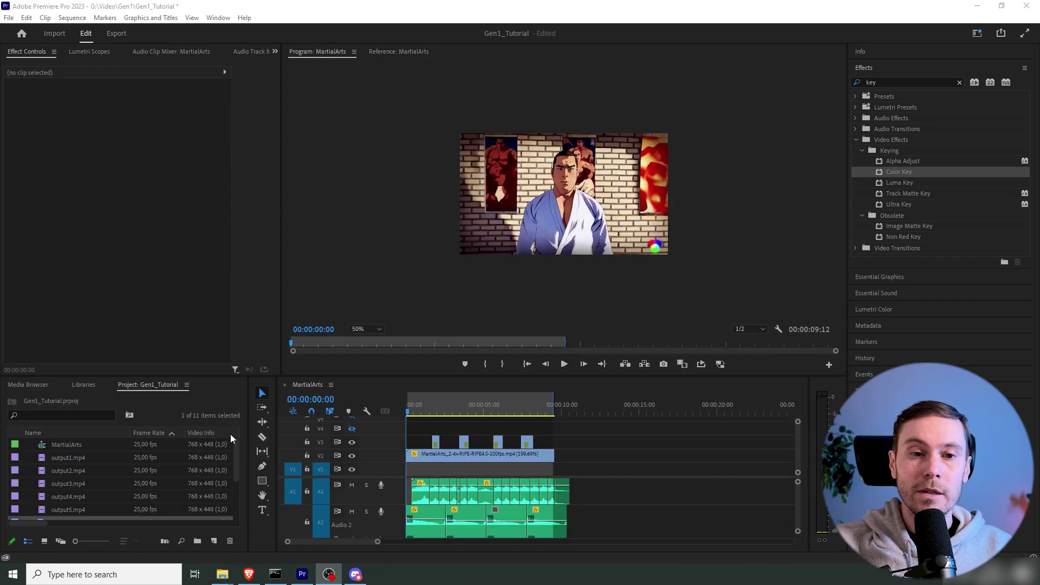
left_click(417, 424)
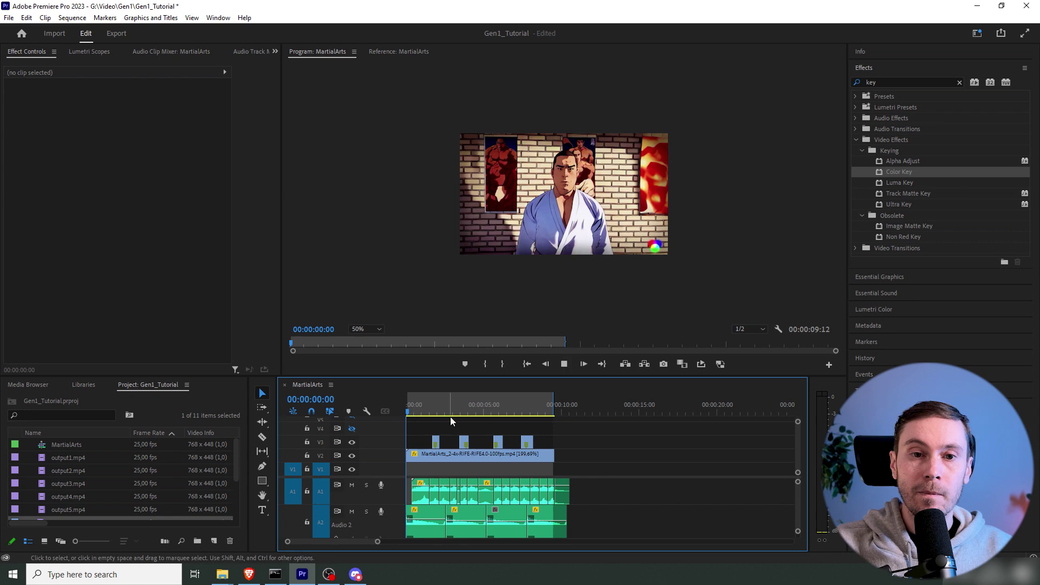
key("space")
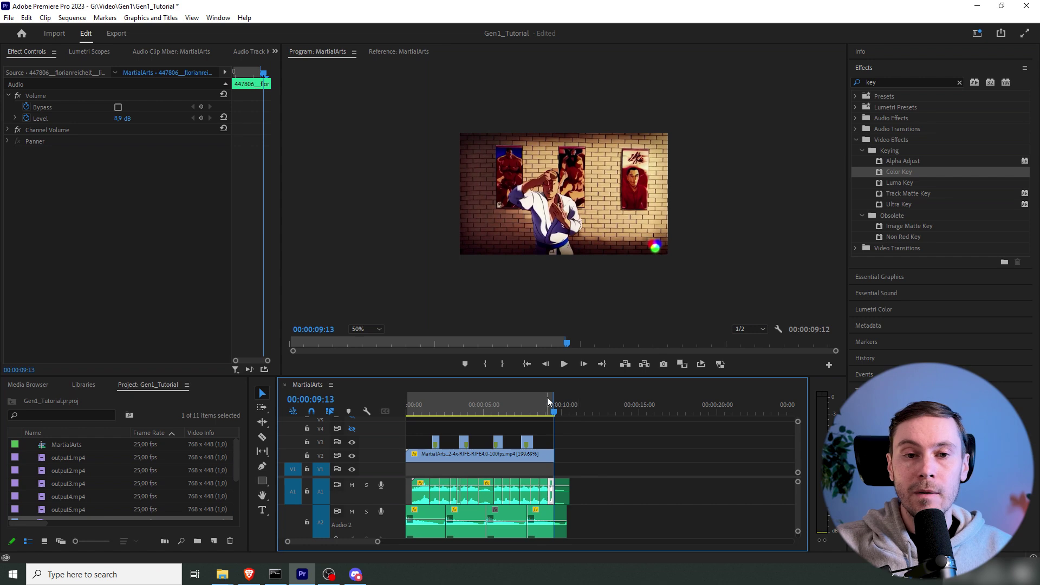
mouse_move(549, 407)
left_mouse_down()
mouse_move(431, 416)
mouse_move(537, 424)
left_mouse_up()
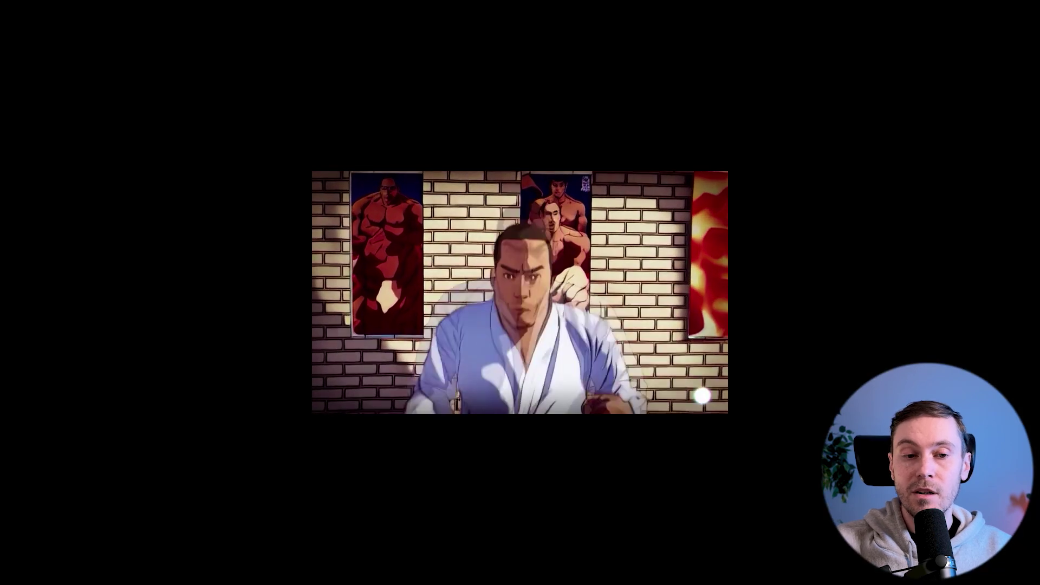